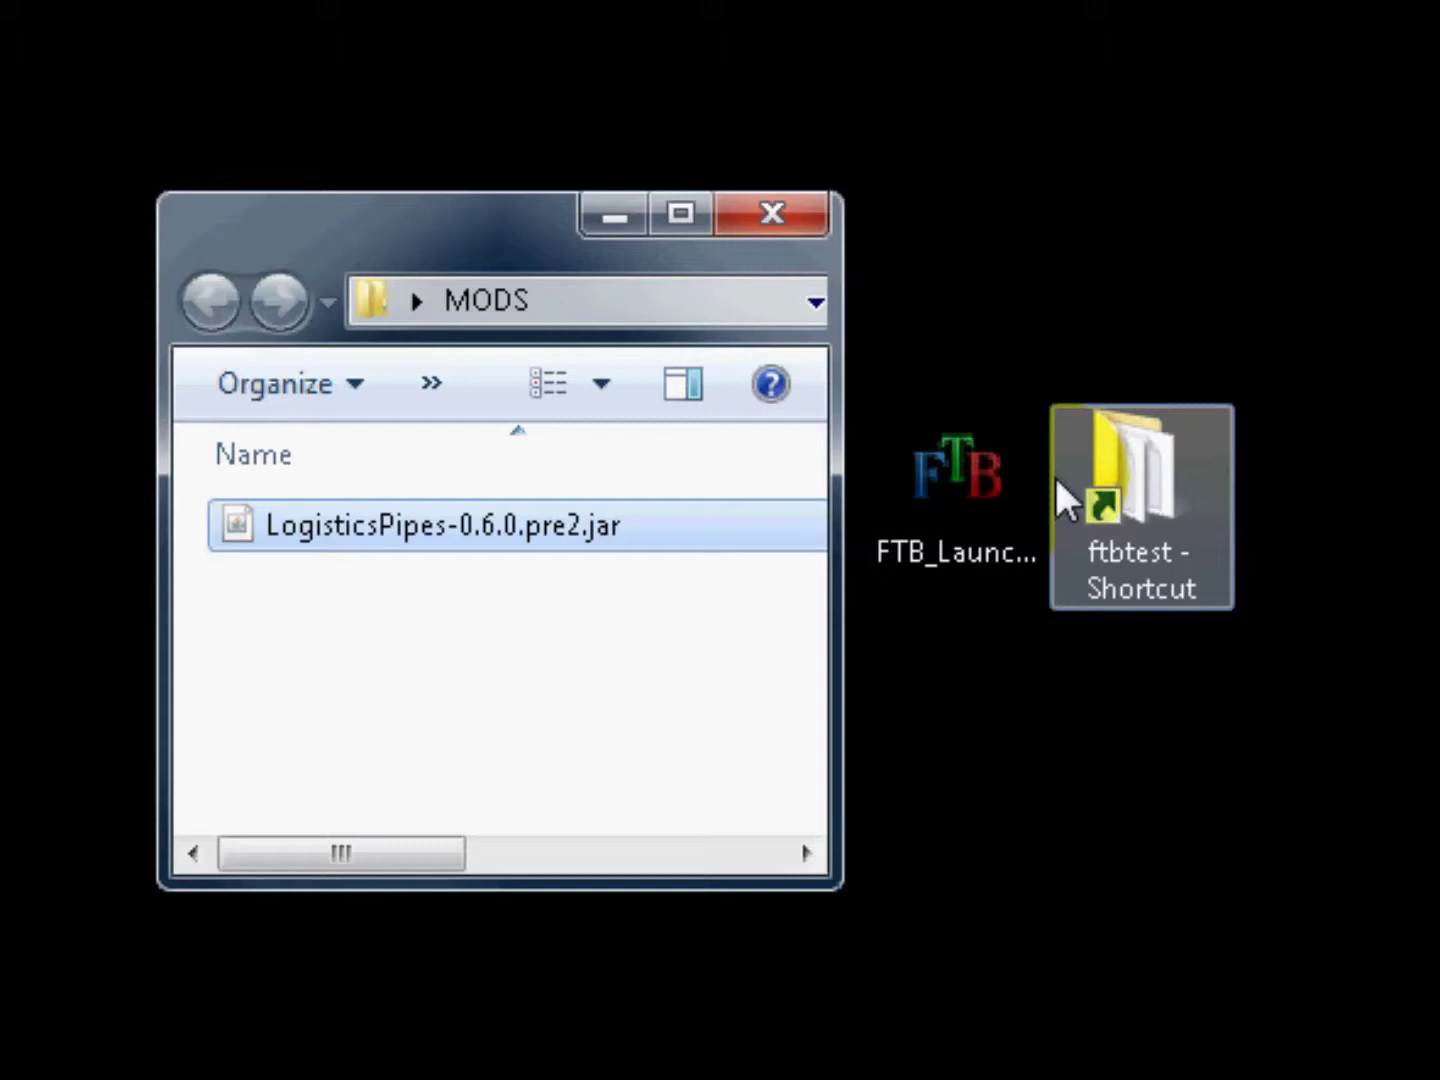
# Start the Feed The Beast launcher from its desktop shortcut
pyautogui.click(981, 483)
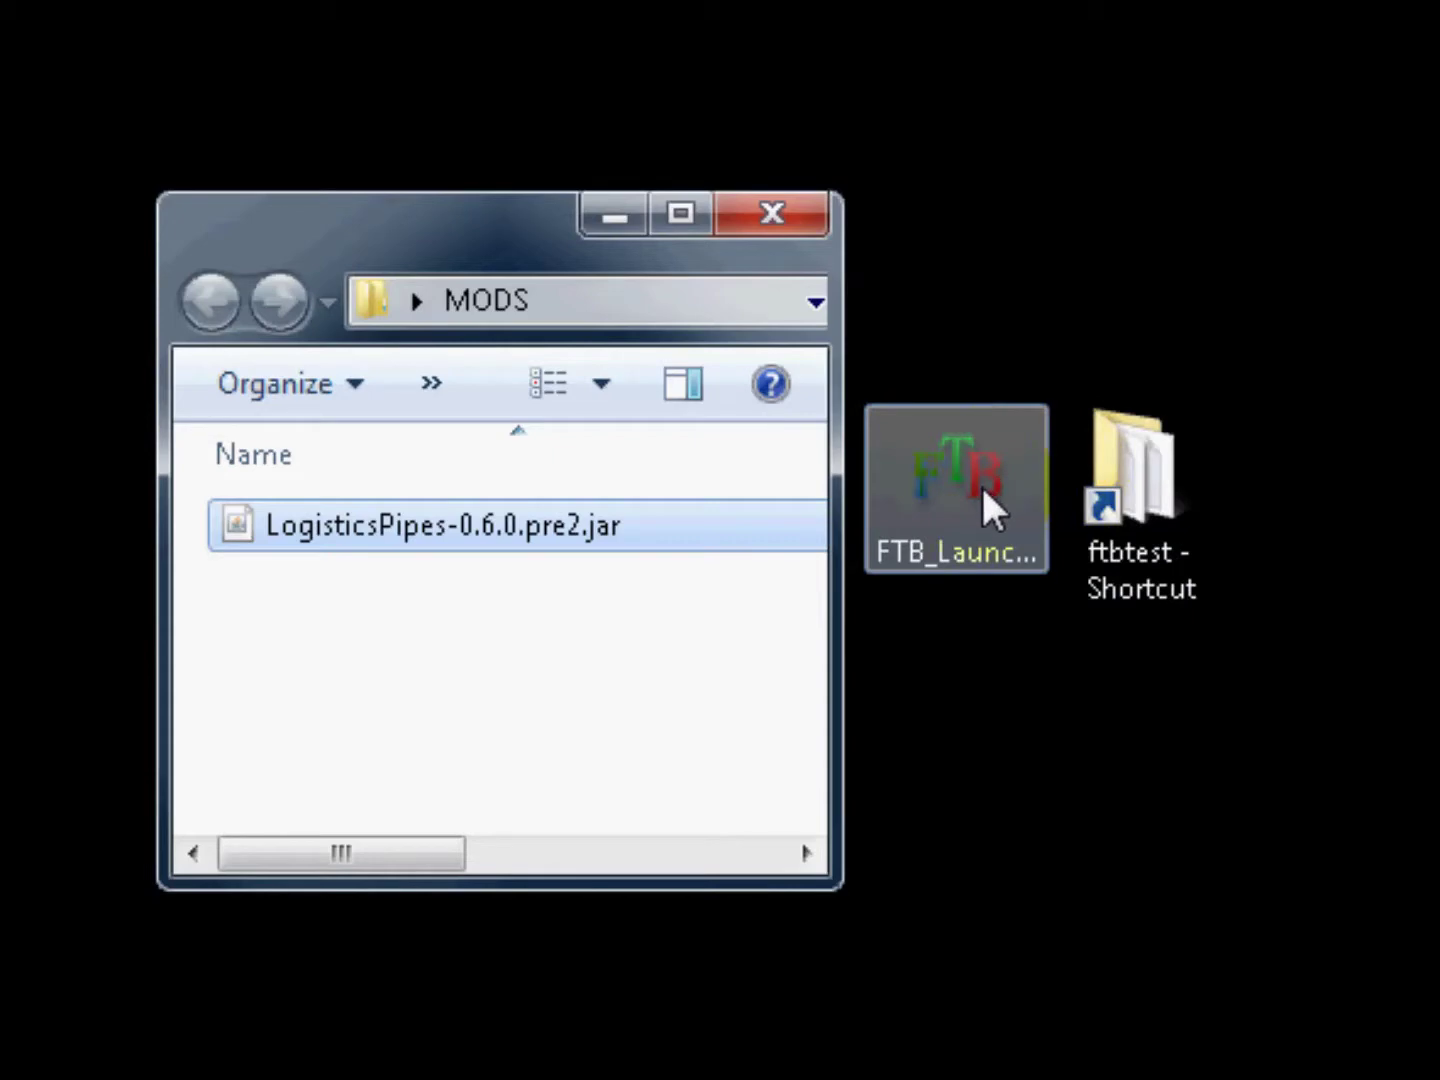
pyautogui.click(607, 523)
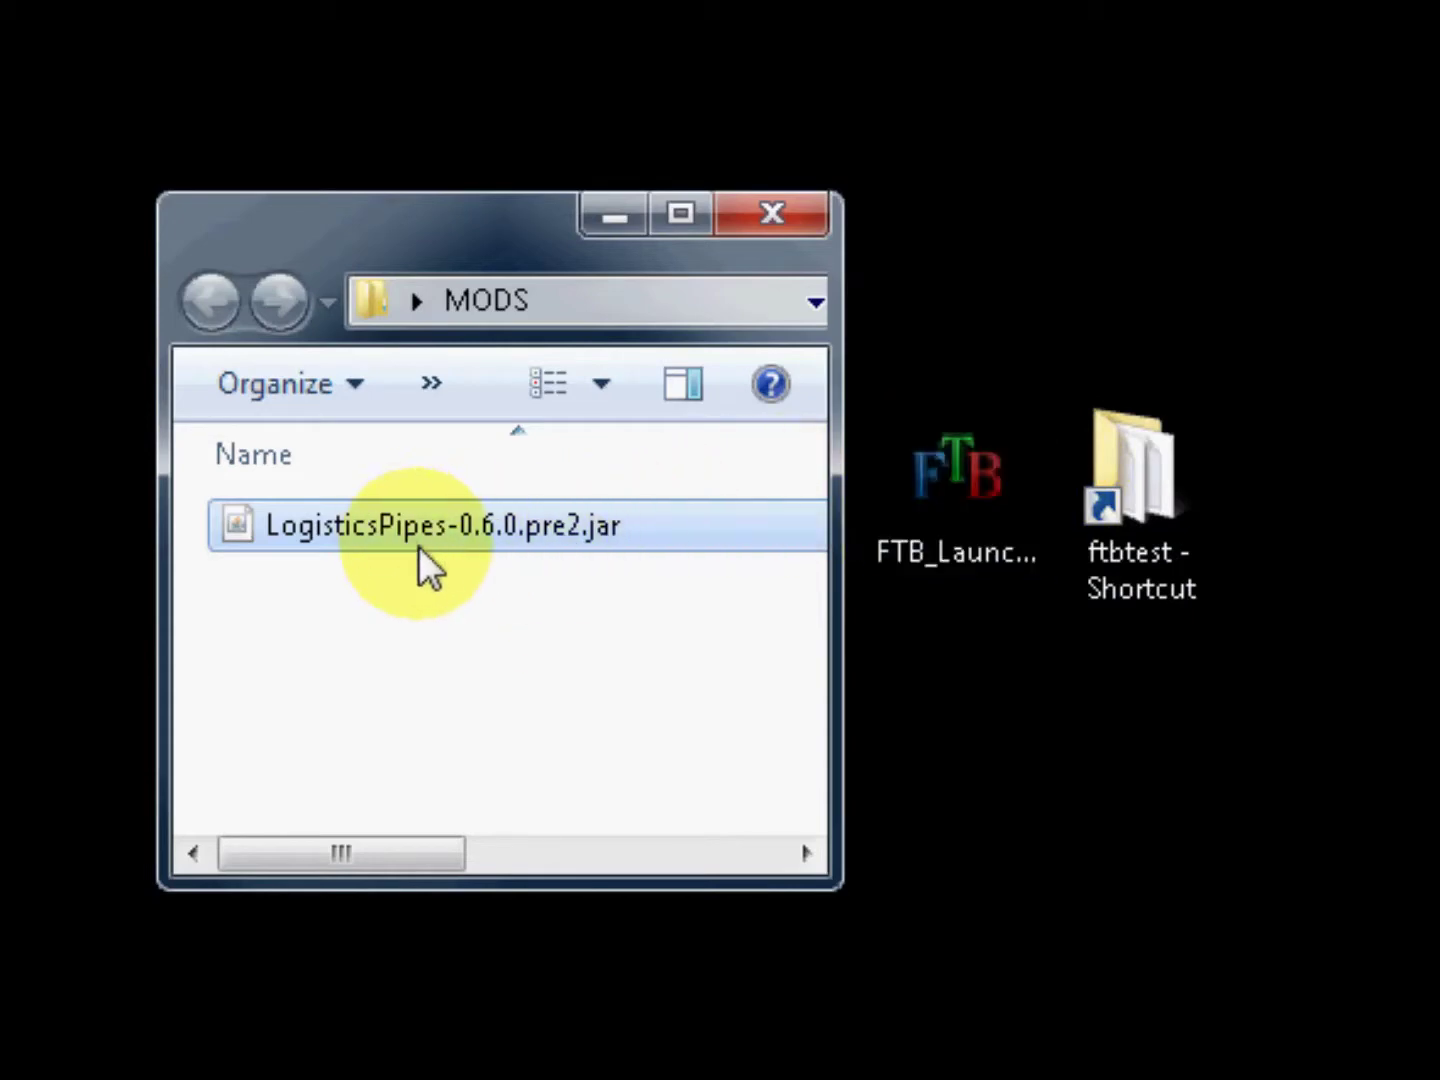
pyautogui.moveTo(524, 548)
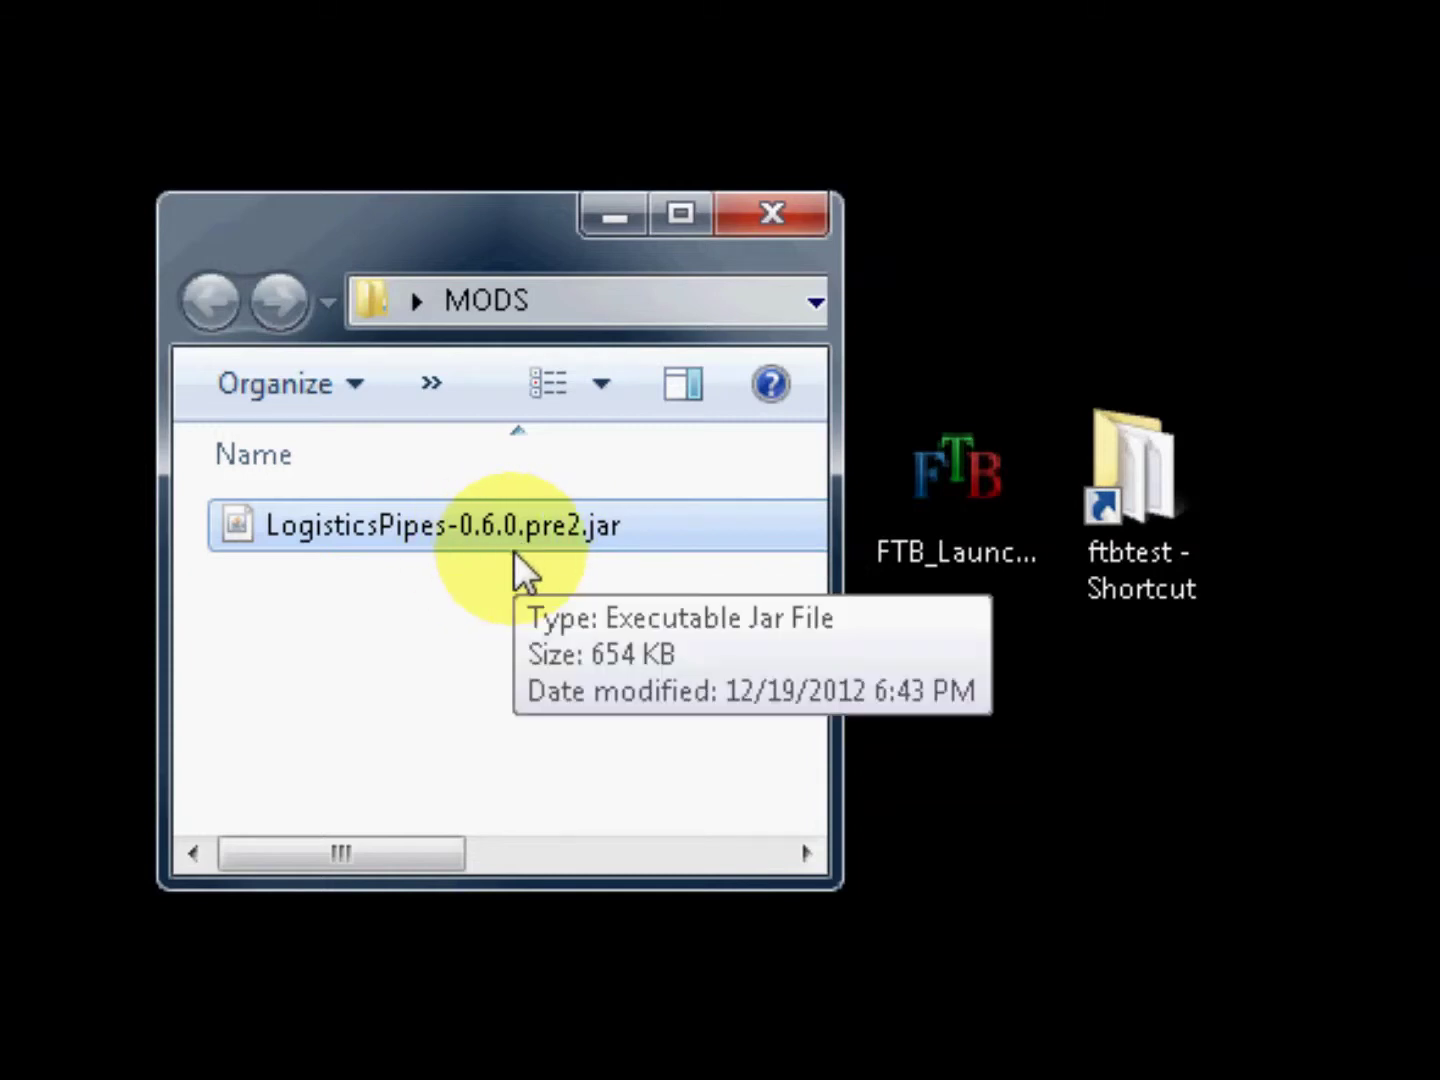
pyautogui.click(943, 502)
pyautogui.doubleClick(943, 502)
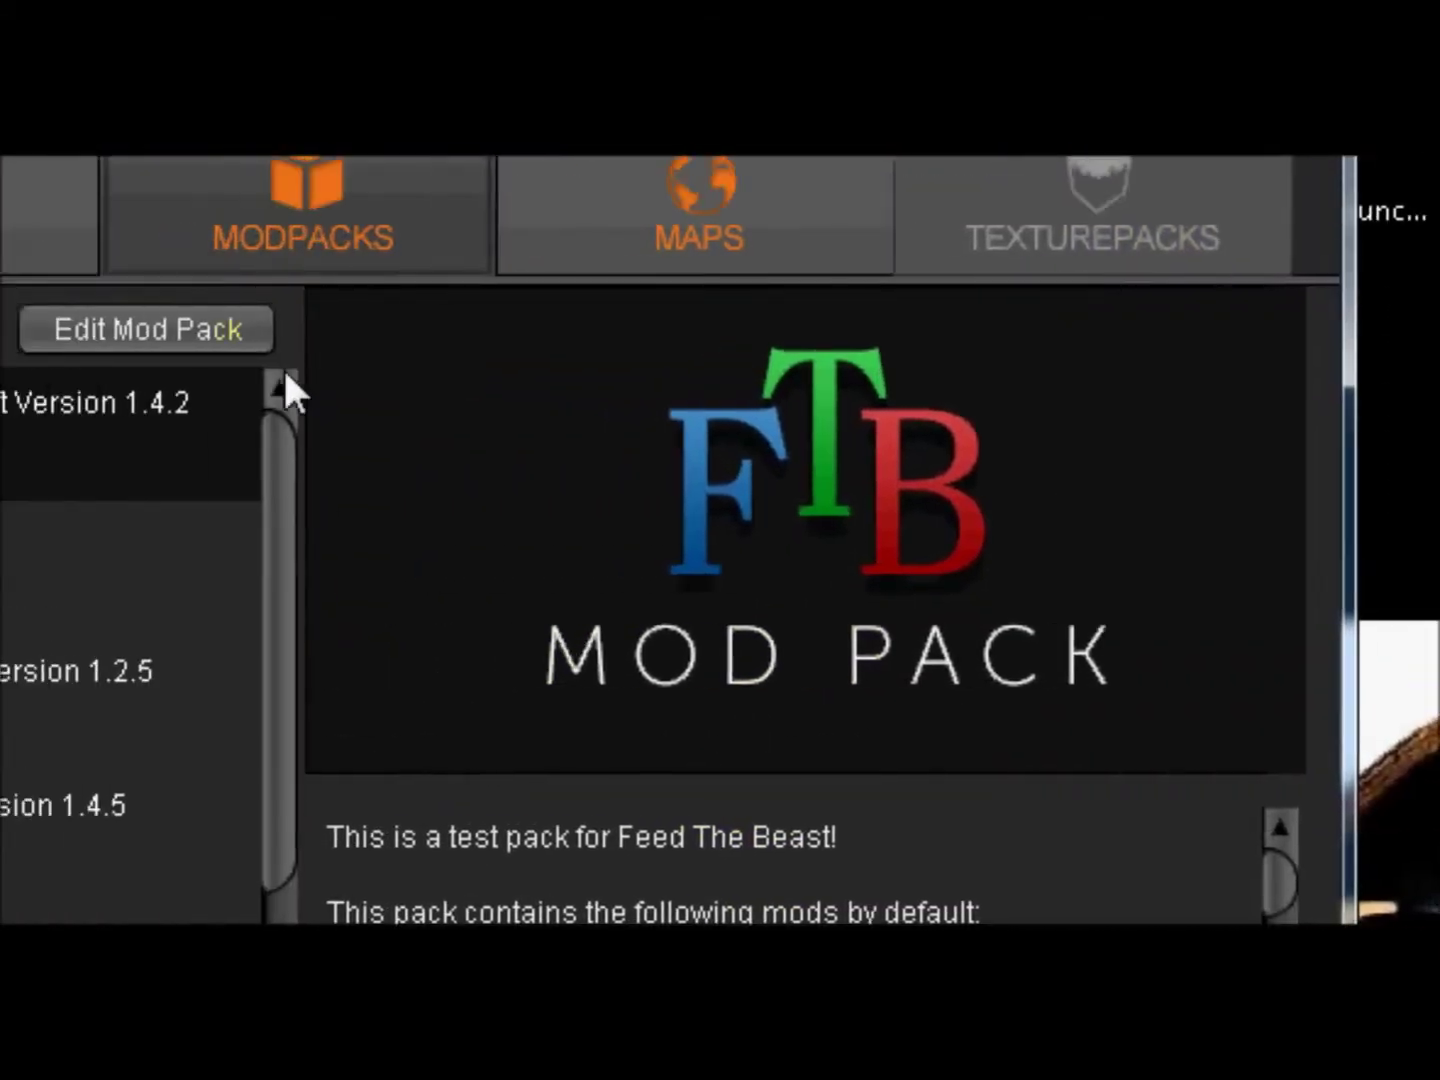
# In the mod pack editor, add LogisticsPipes-0.6.0.pre2.jar from the desktop MODS folder
pyautogui.click(379, 383)
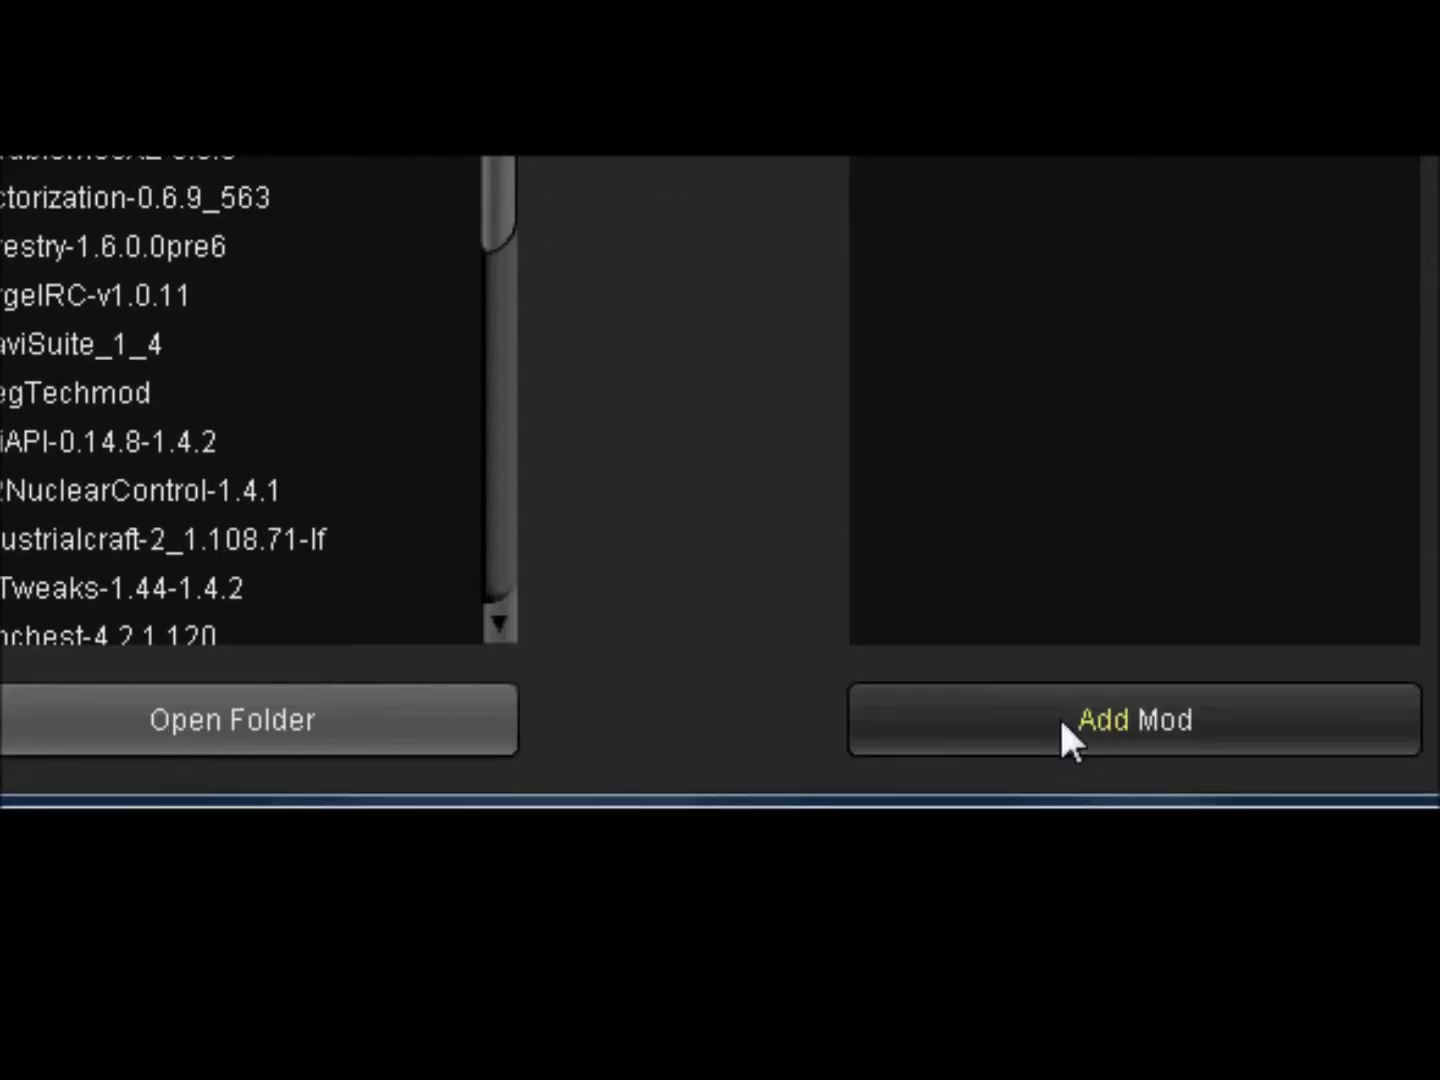
pyautogui.click(1062, 726)
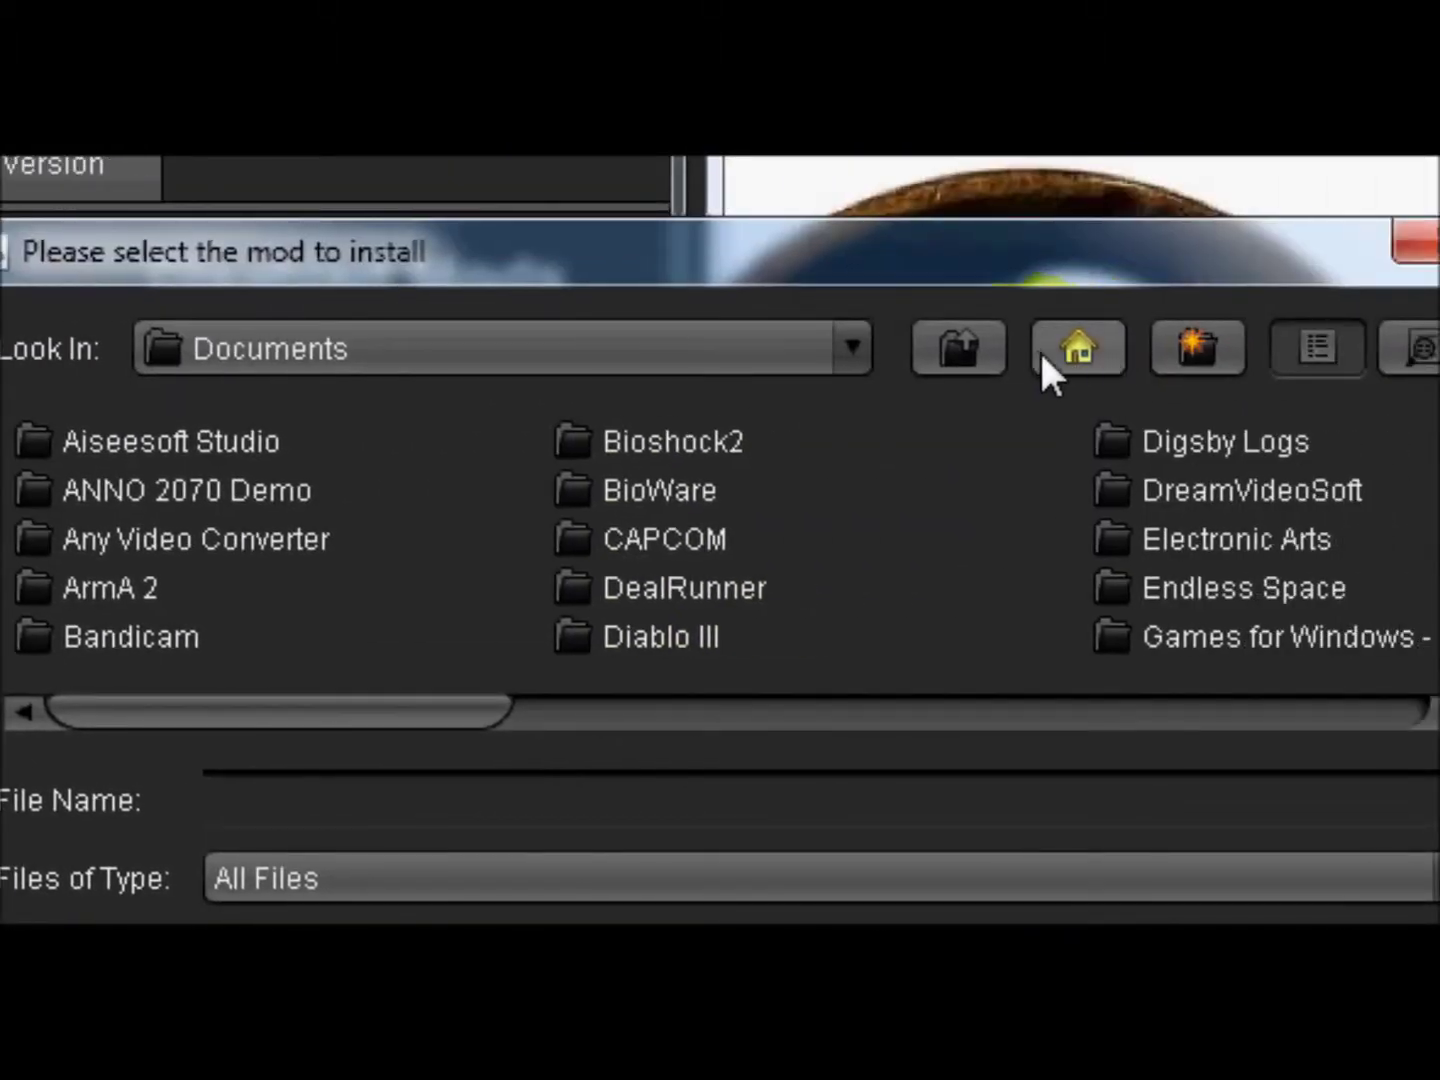
pyautogui.click(1043, 356)
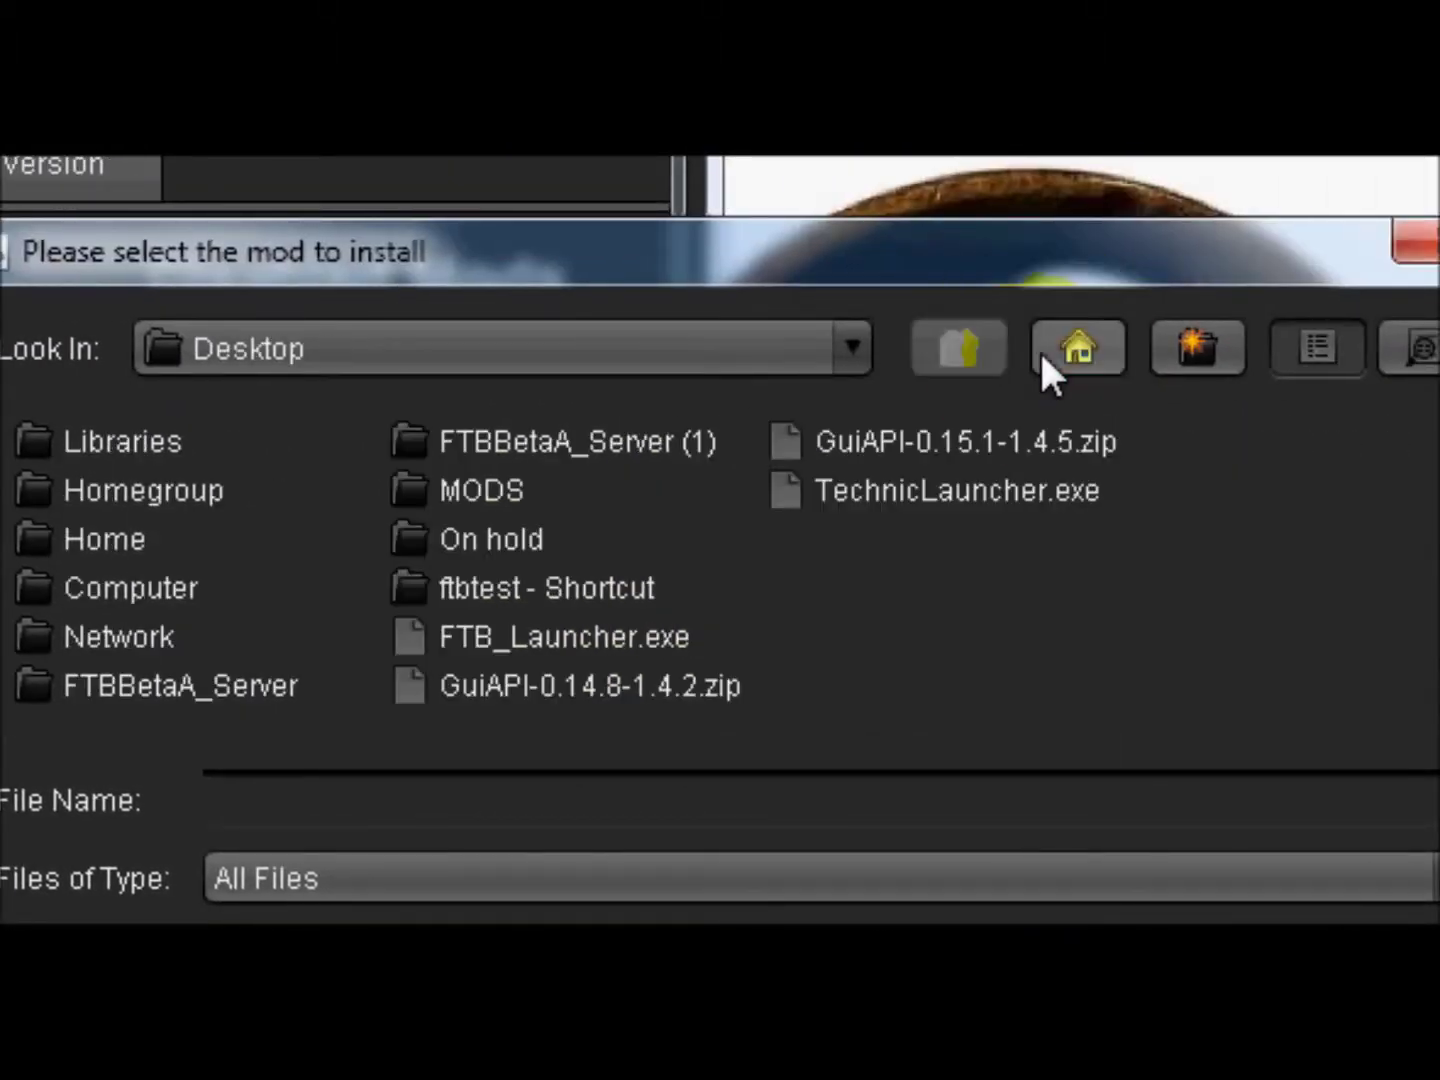
pyautogui.doubleClick(490, 490)
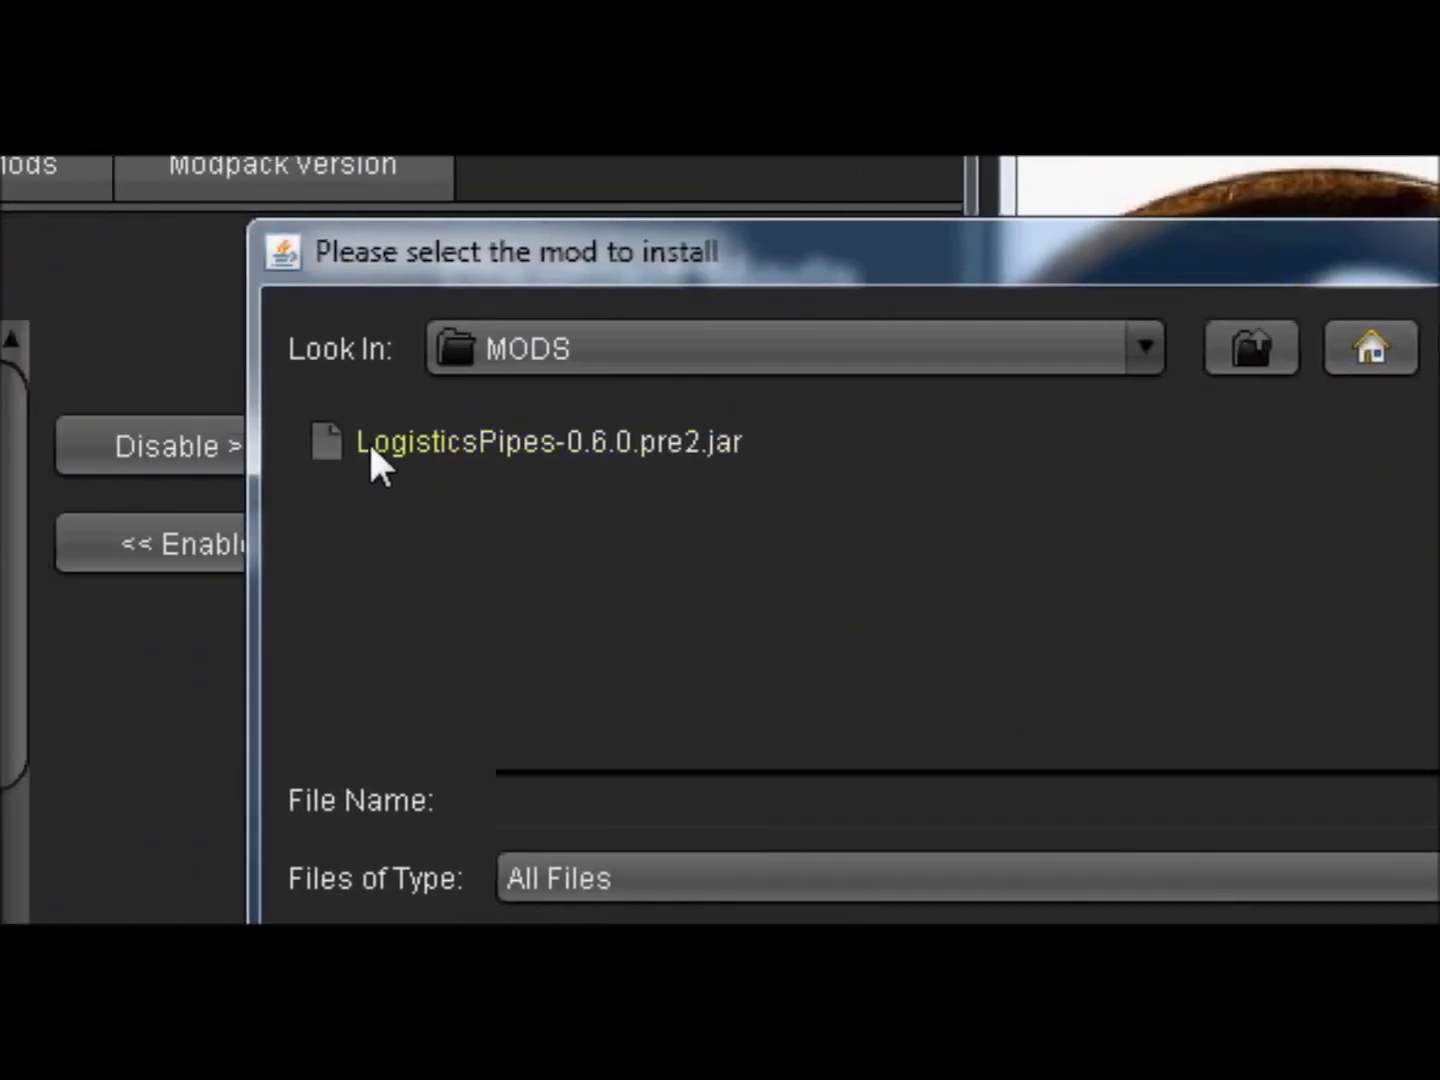
pyautogui.click(78, 443)
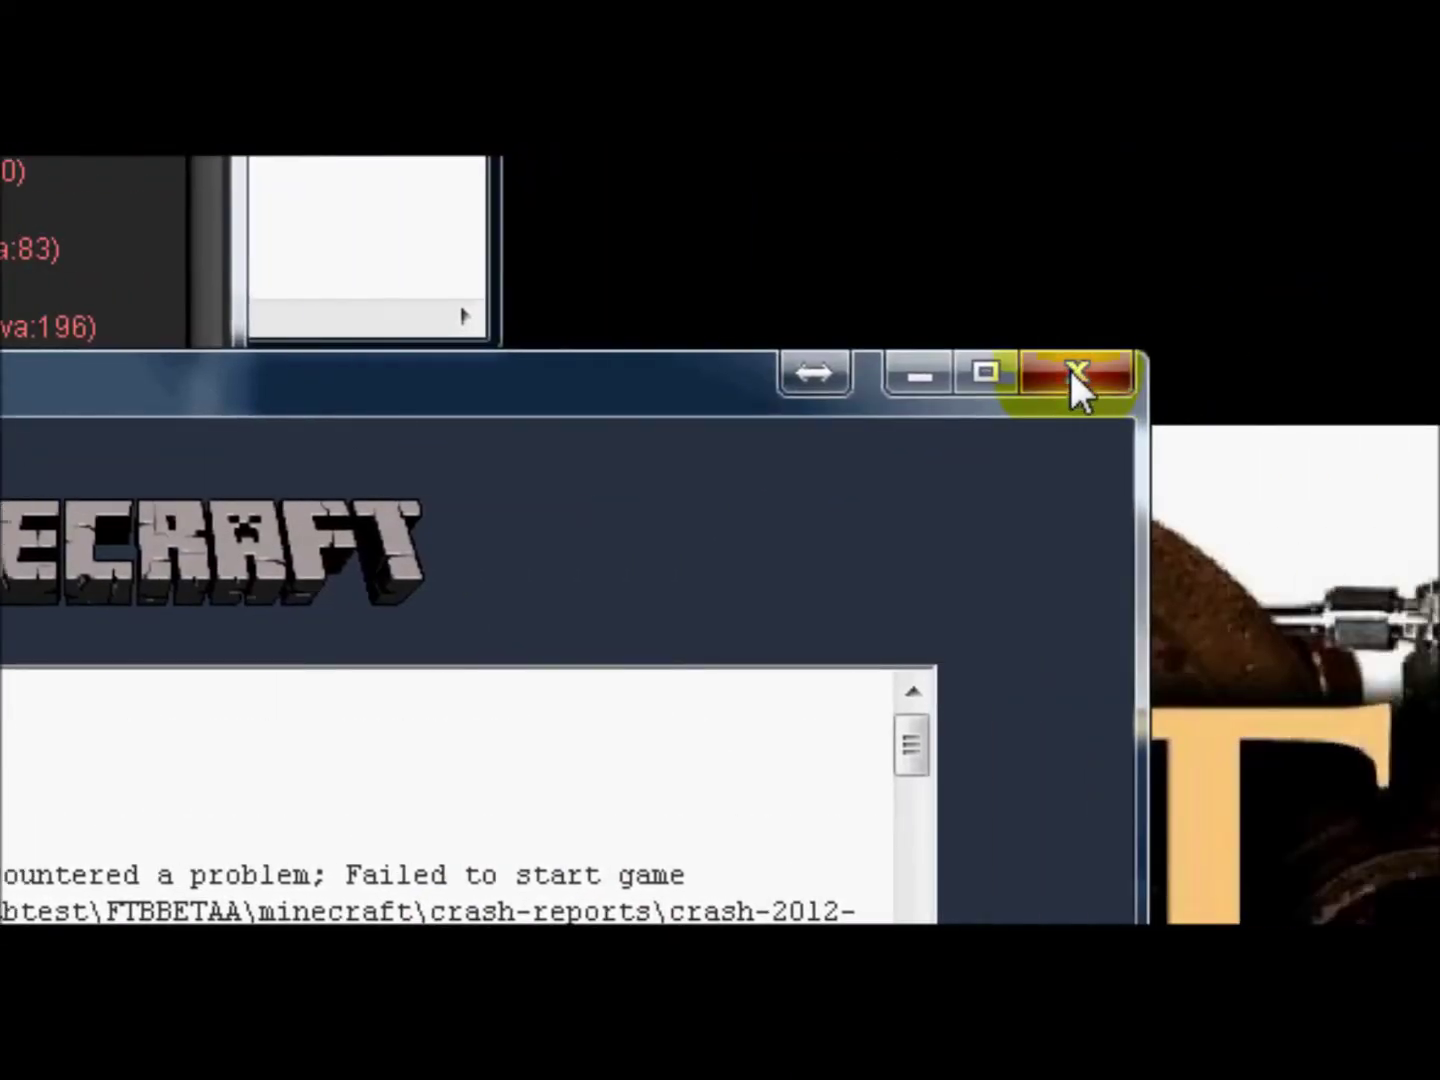
# Close the crashed Minecraft window
pyautogui.click(1070, 368)
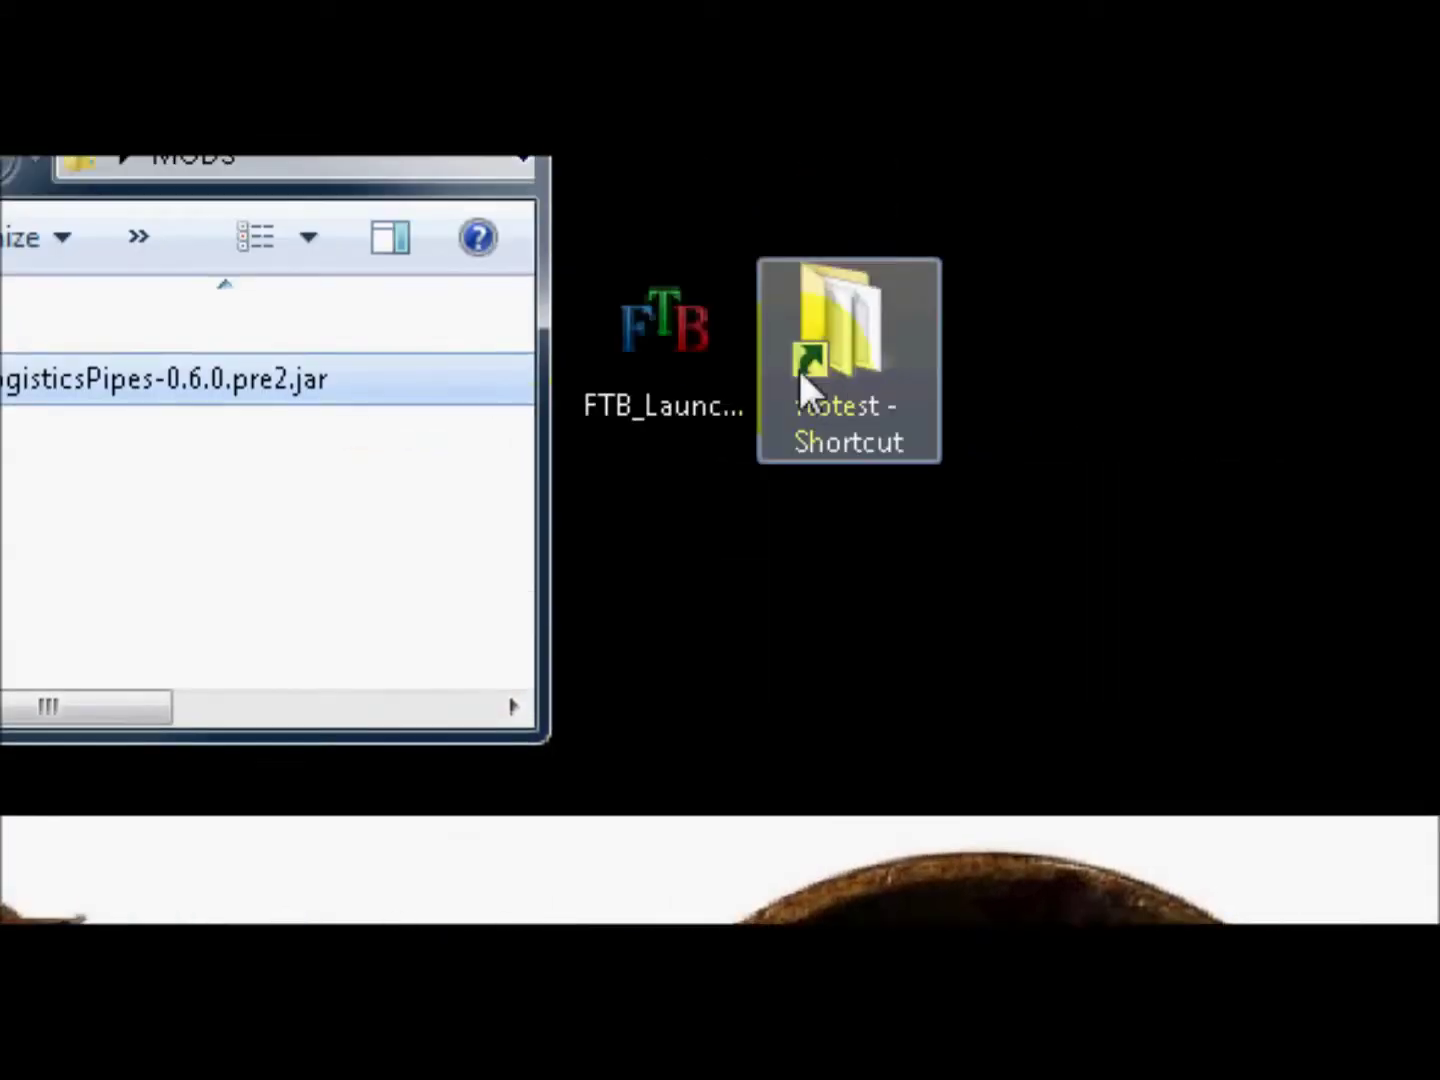
# Browse ftbtest > FTBBETAA > minecraft > config and select LogisticsPipes.cfg
pyautogui.doubleClick(799, 370)
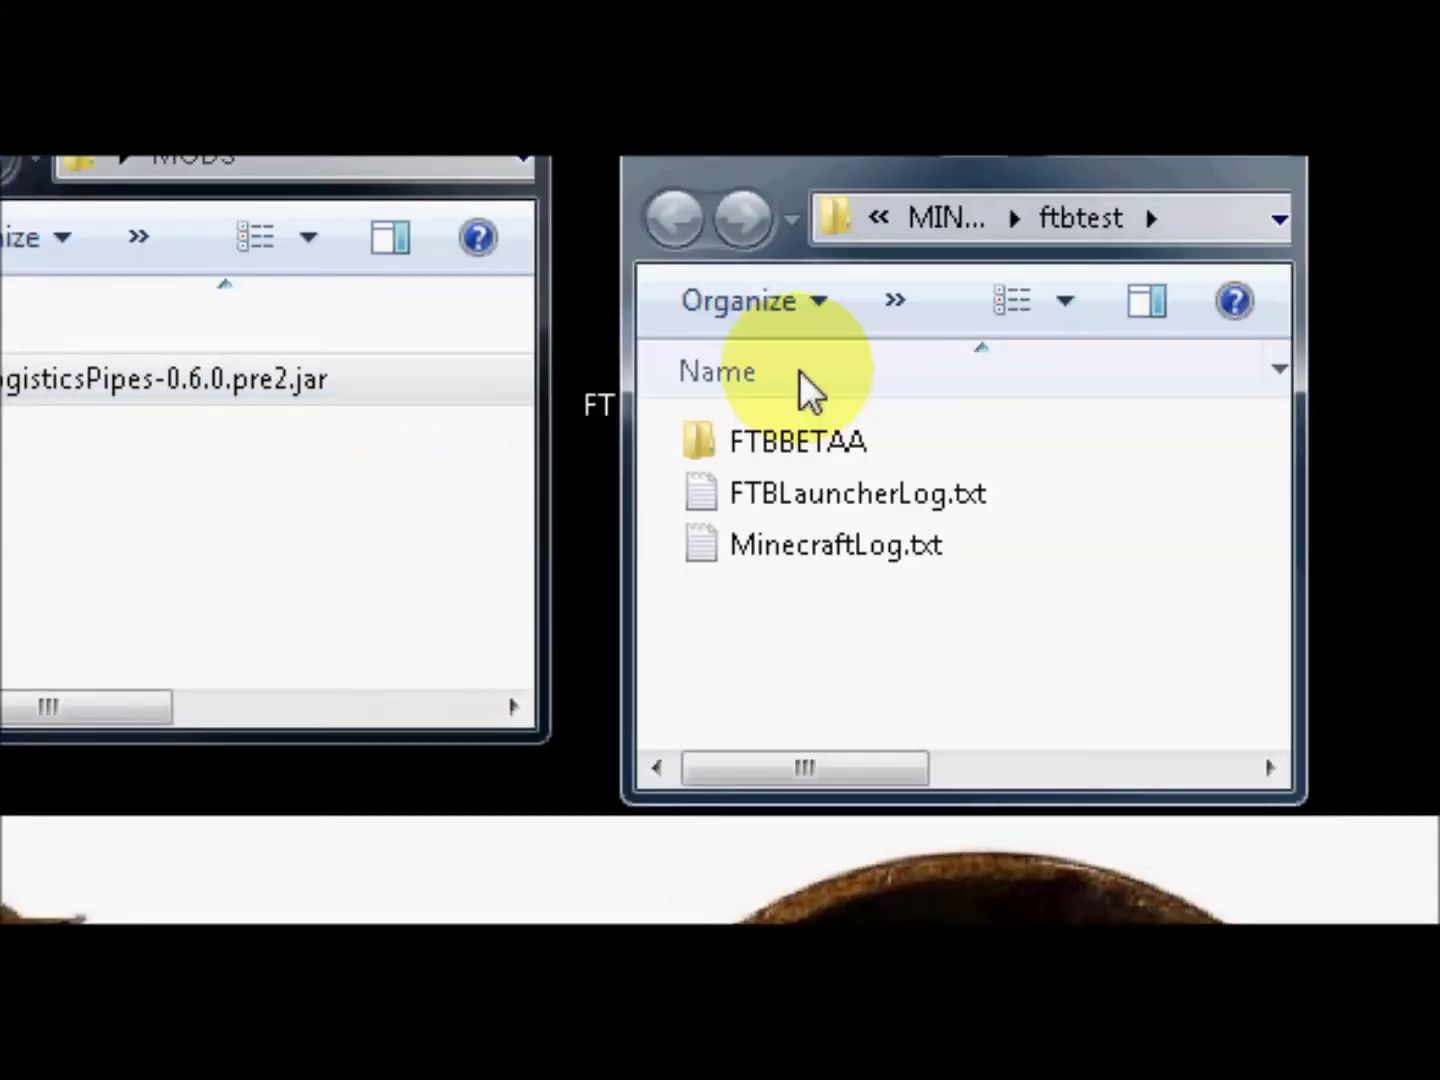
pyautogui.doubleClick(802, 444)
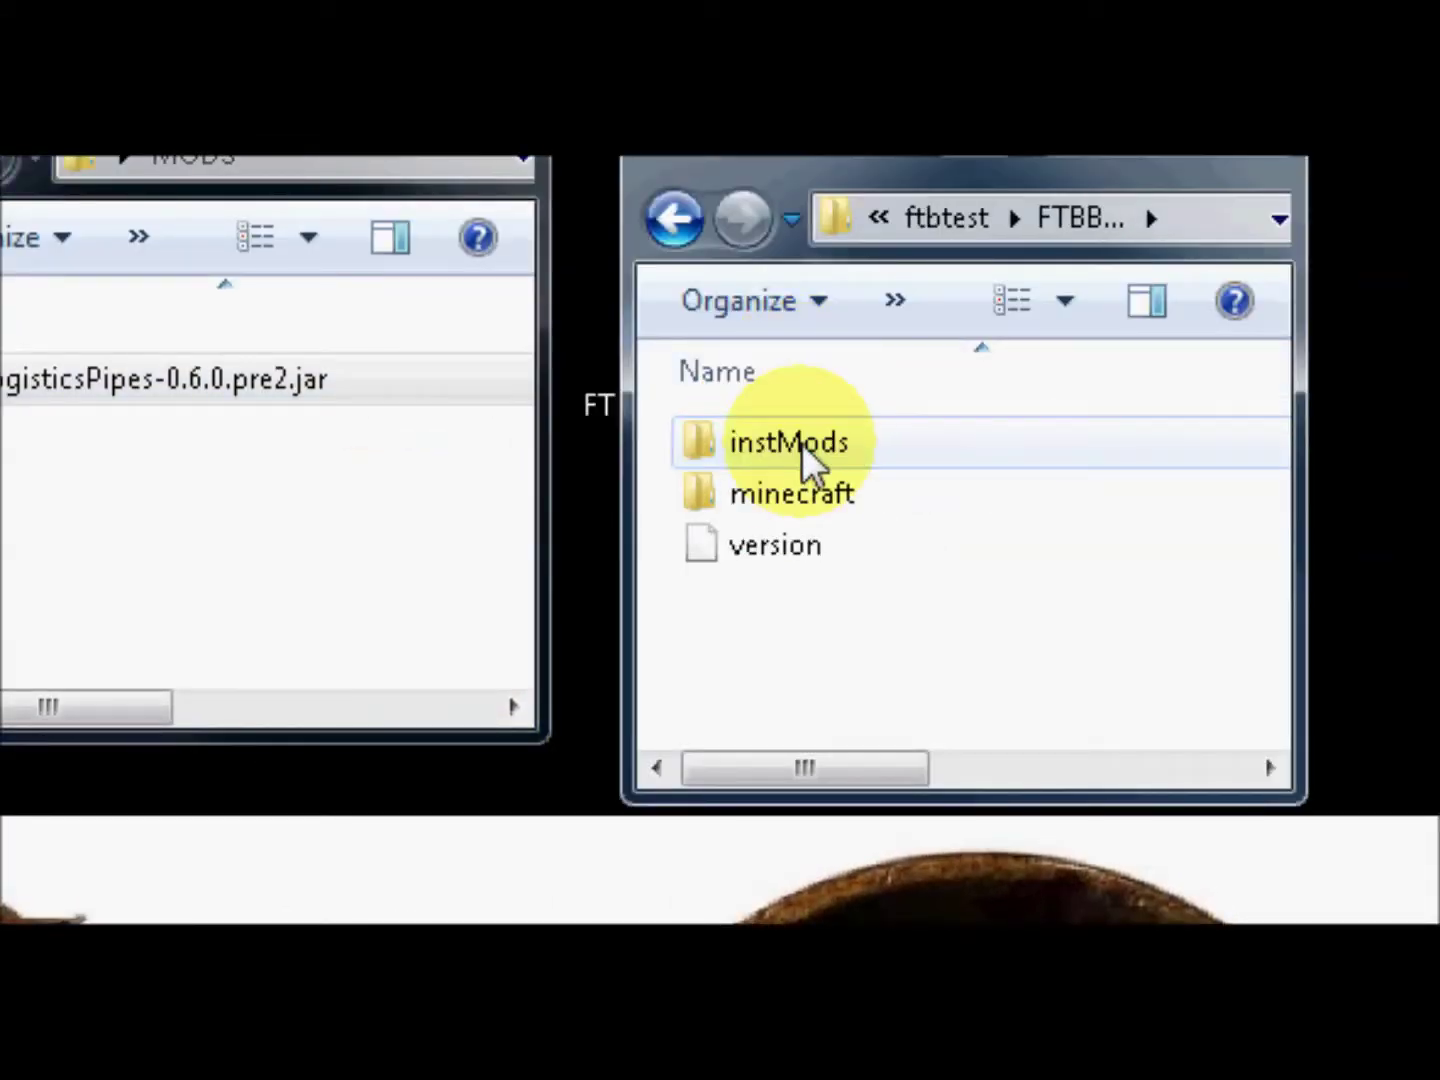
pyautogui.doubleClick(738, 495)
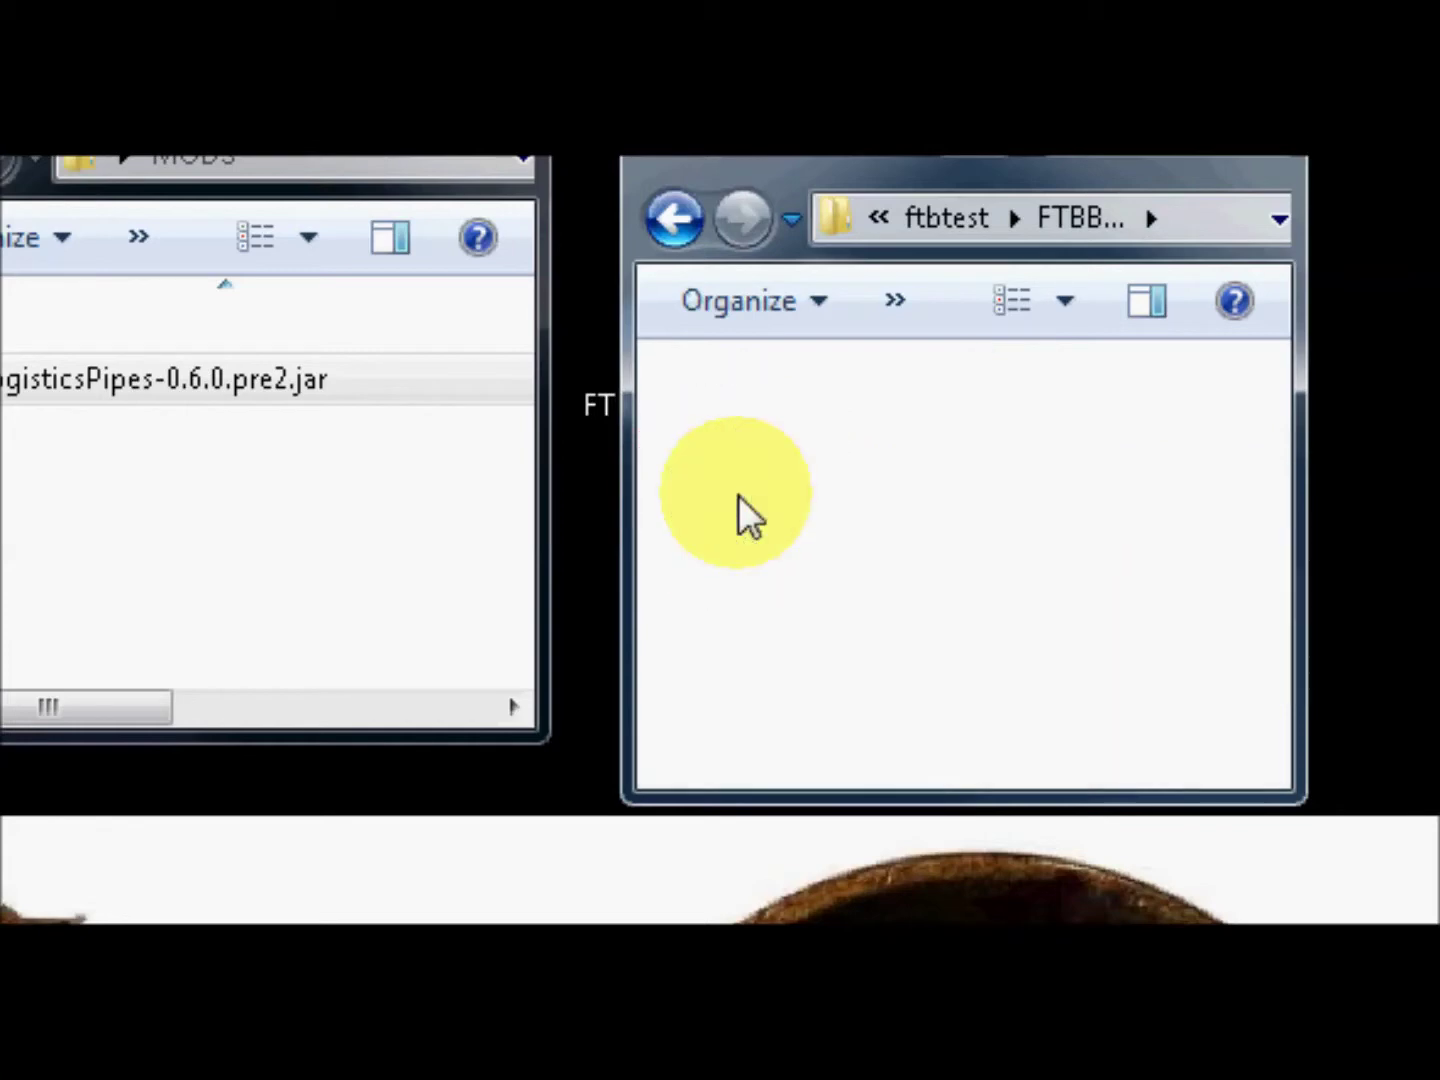
pyautogui.doubleClick(738, 496)
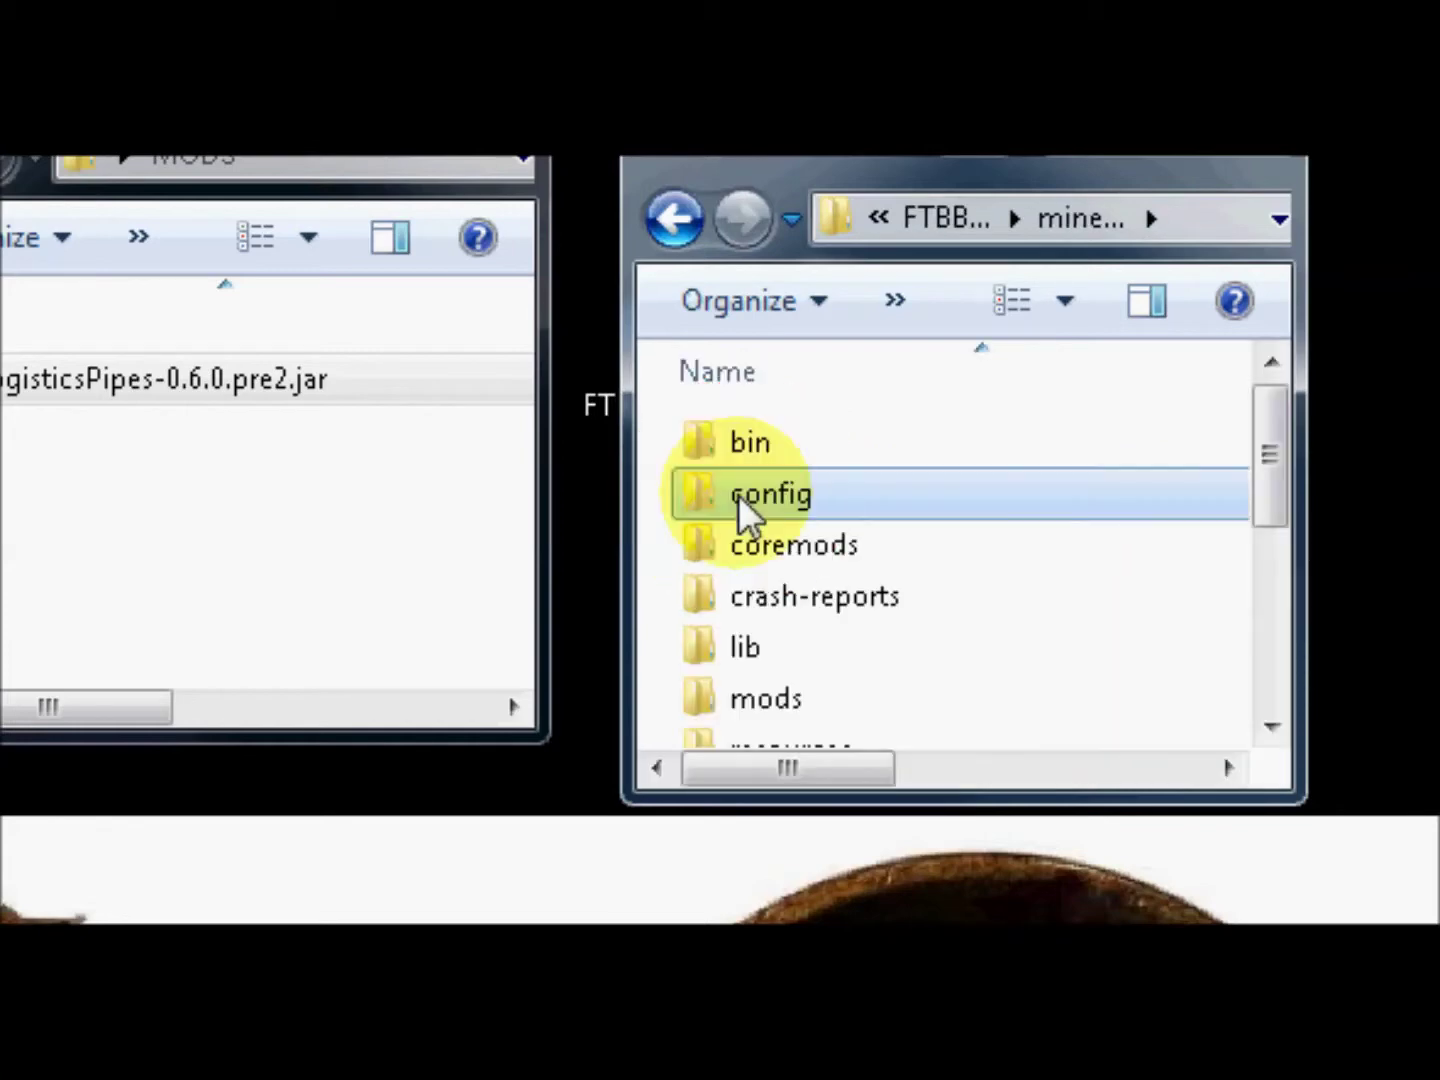
pyautogui.scroll(-1, 960, 569)
pyautogui.scroll(-6, 960, 570)
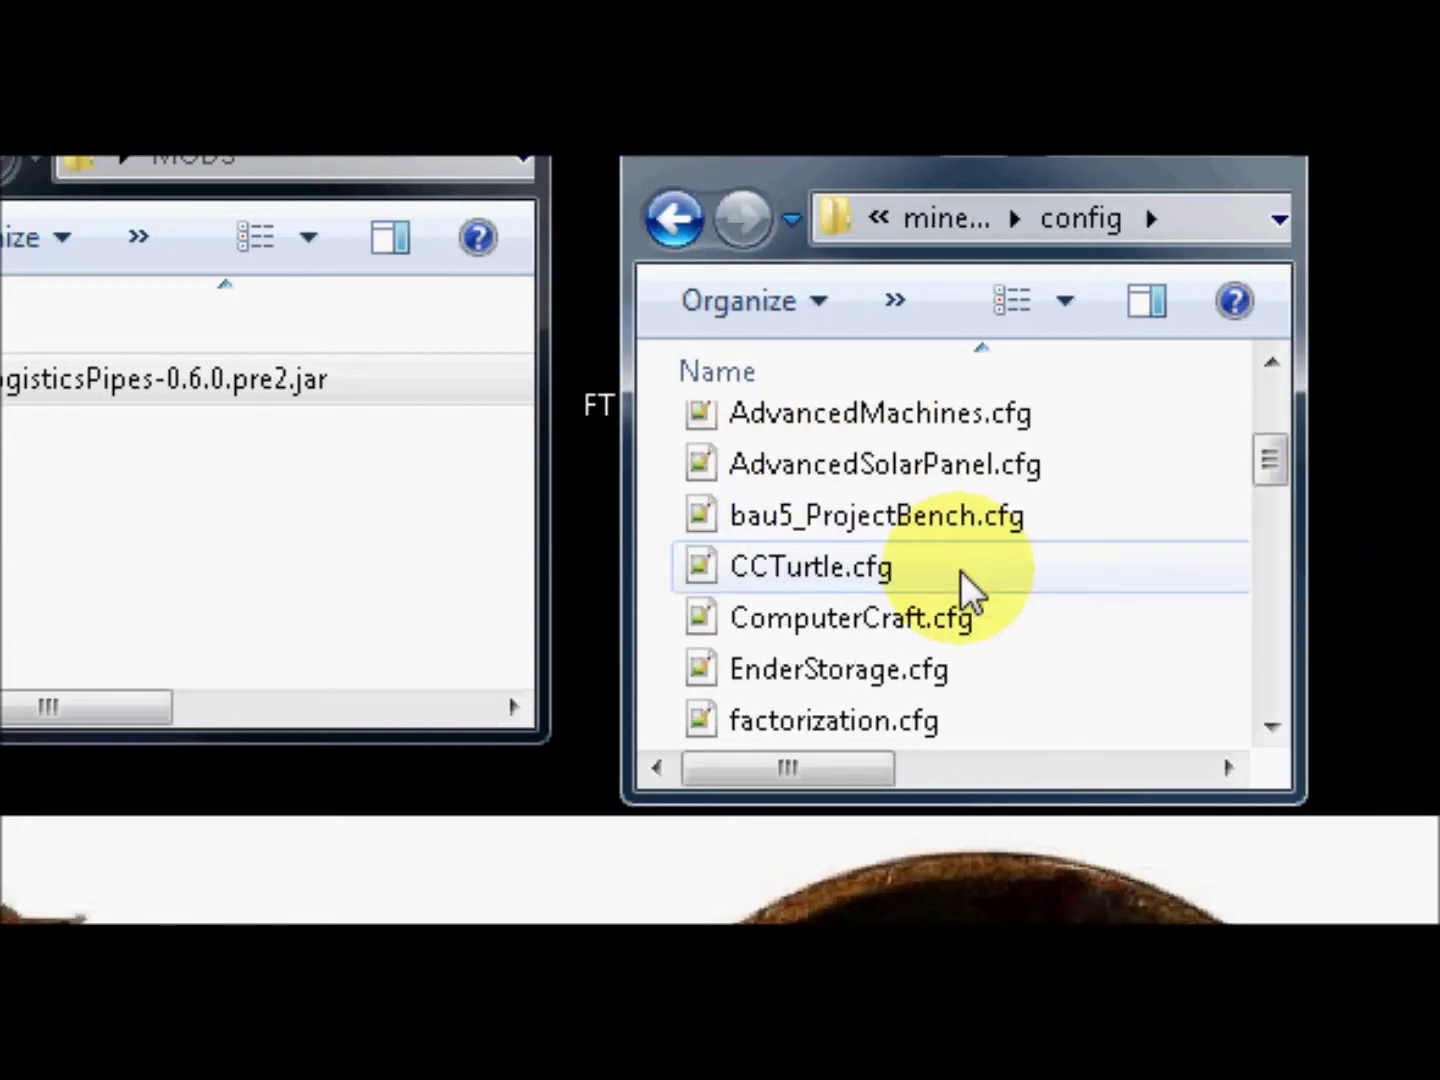
pyautogui.scroll(-1, 805, 597)
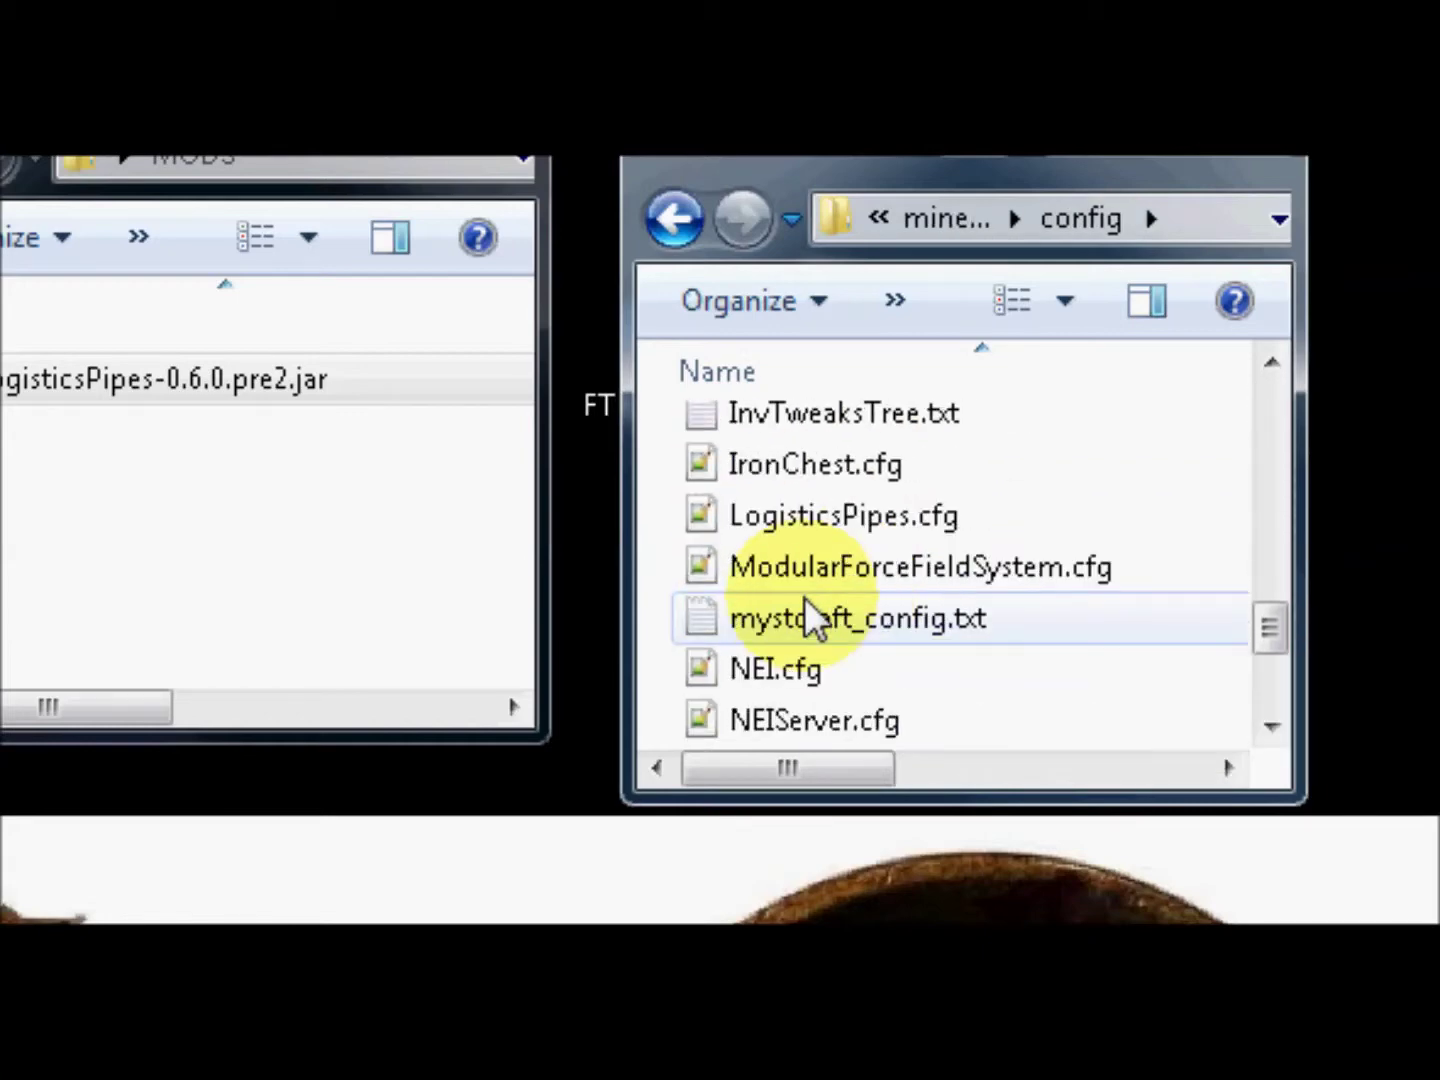
pyautogui.click(785, 517)
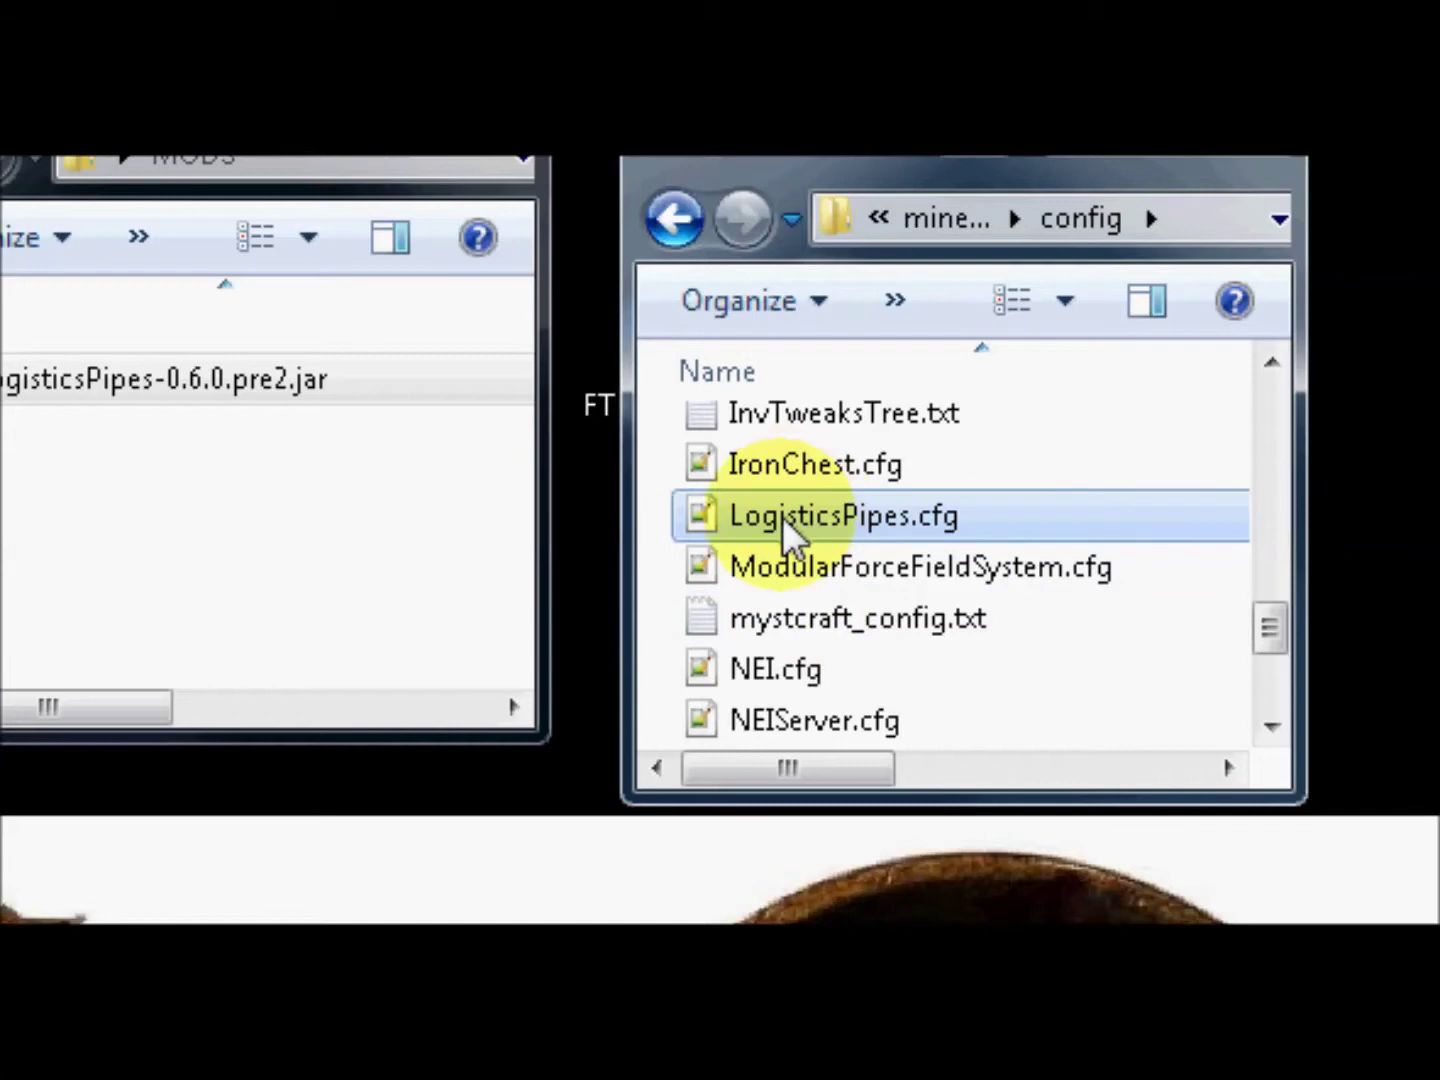
# Open LogisticsPipes.cfg in Notepad++ and change the sign block ID from 1100 to 2200
pyautogui.doubleClick(782, 517)
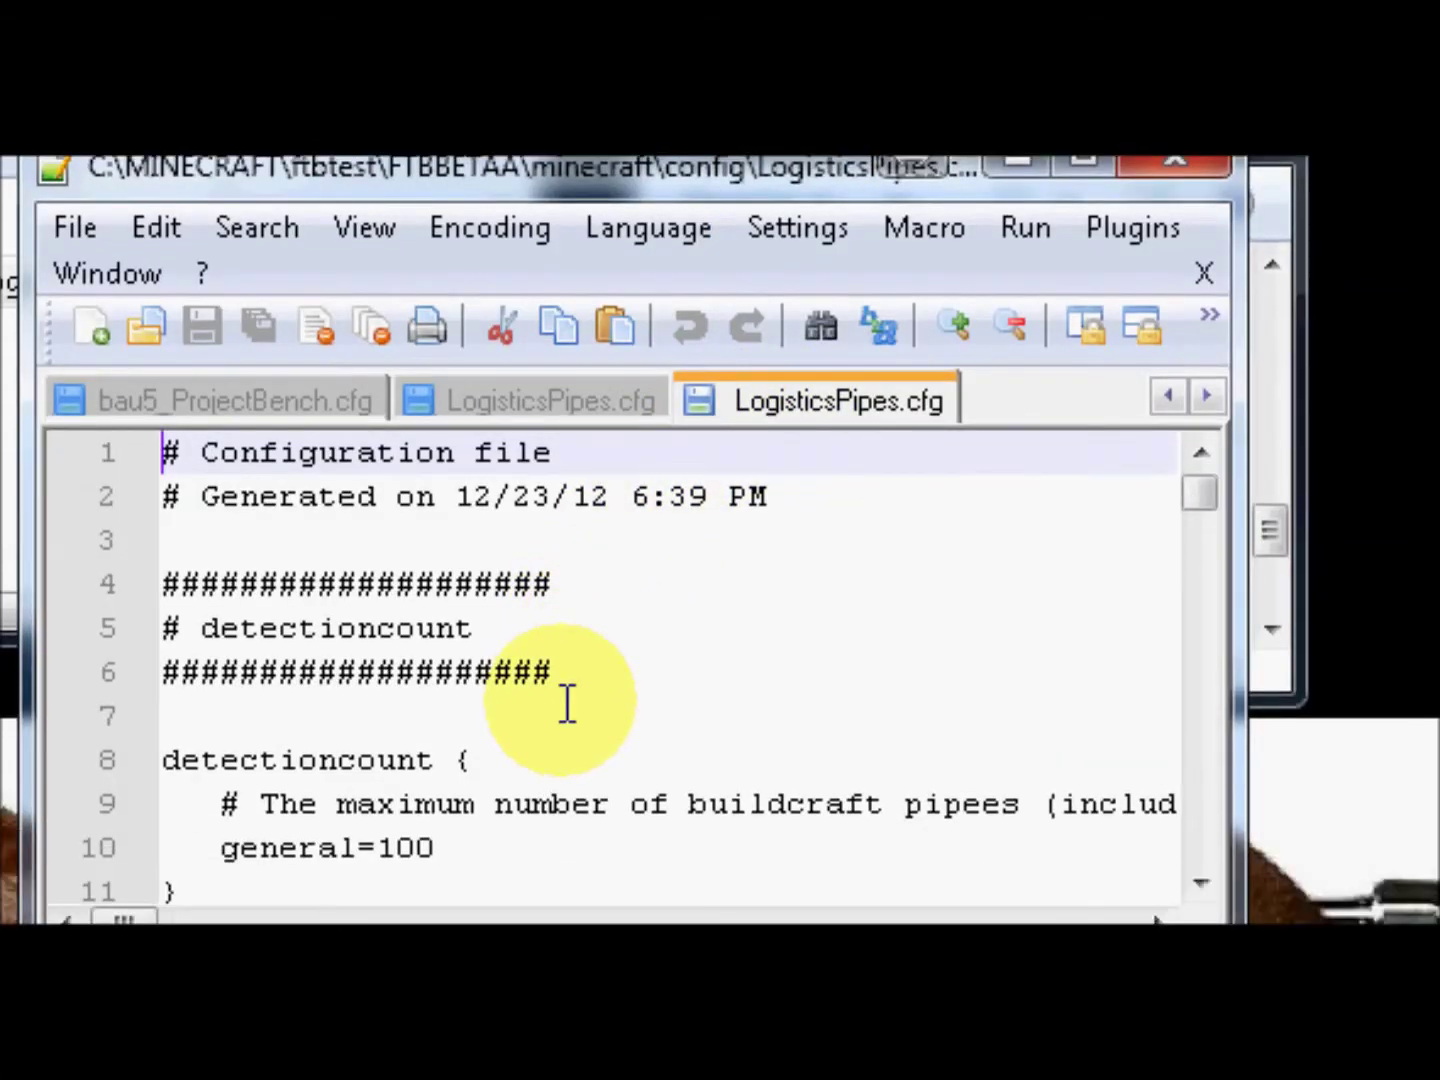
pyautogui.scroll(-5, 565, 699)
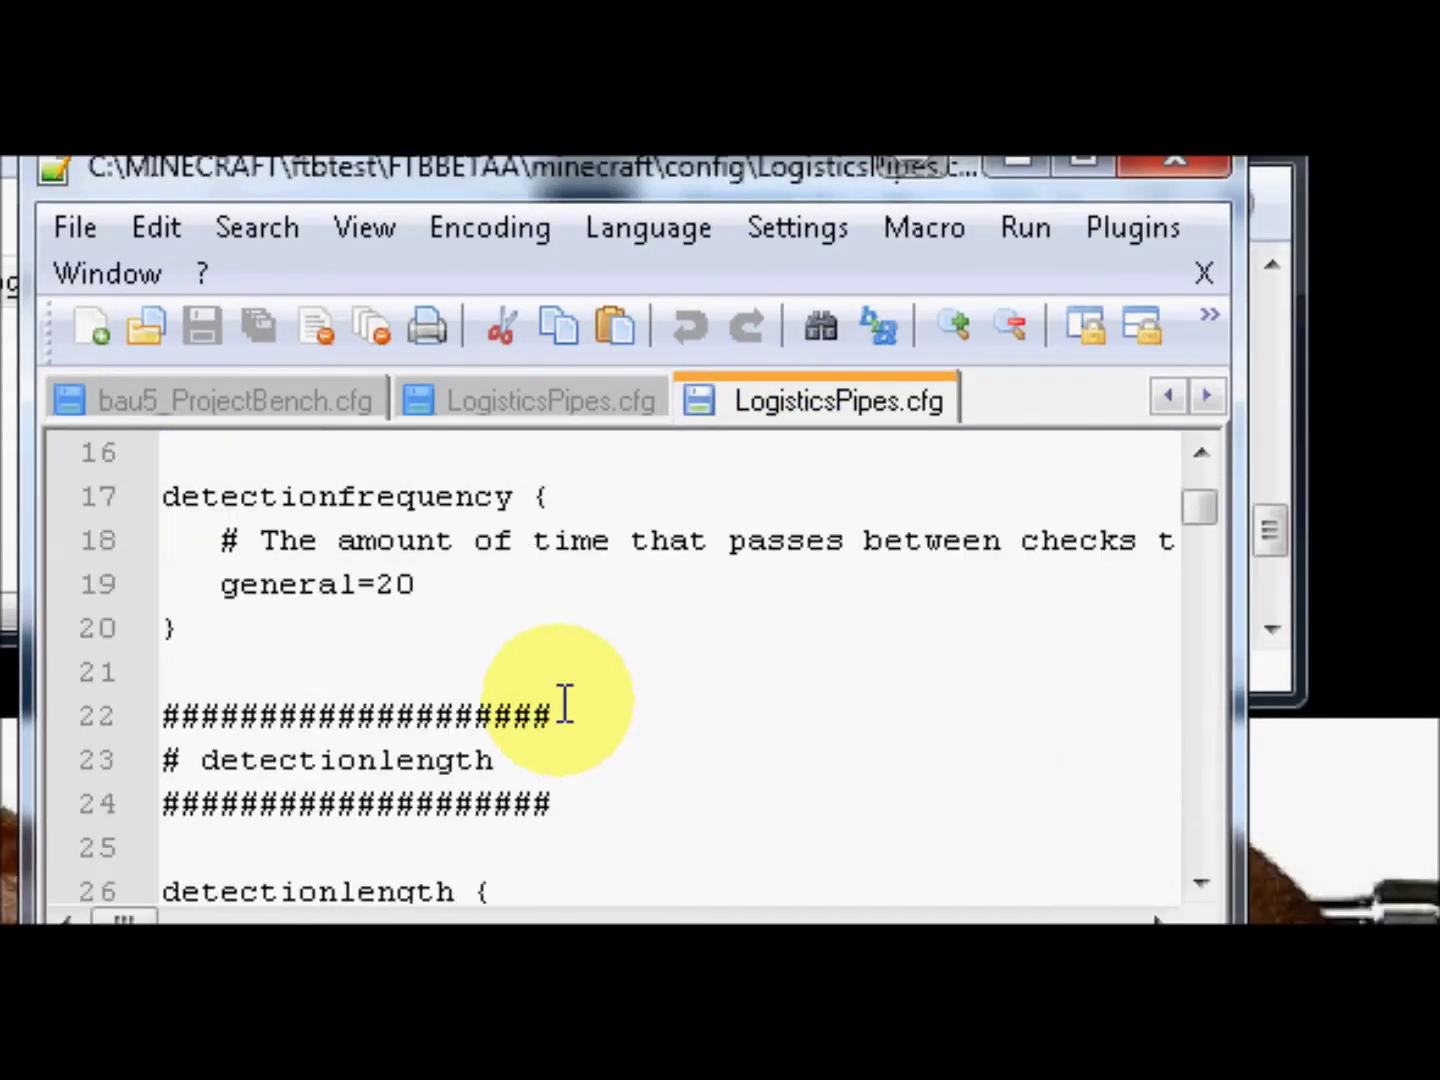
pyautogui.scroll(-20, 565, 705)
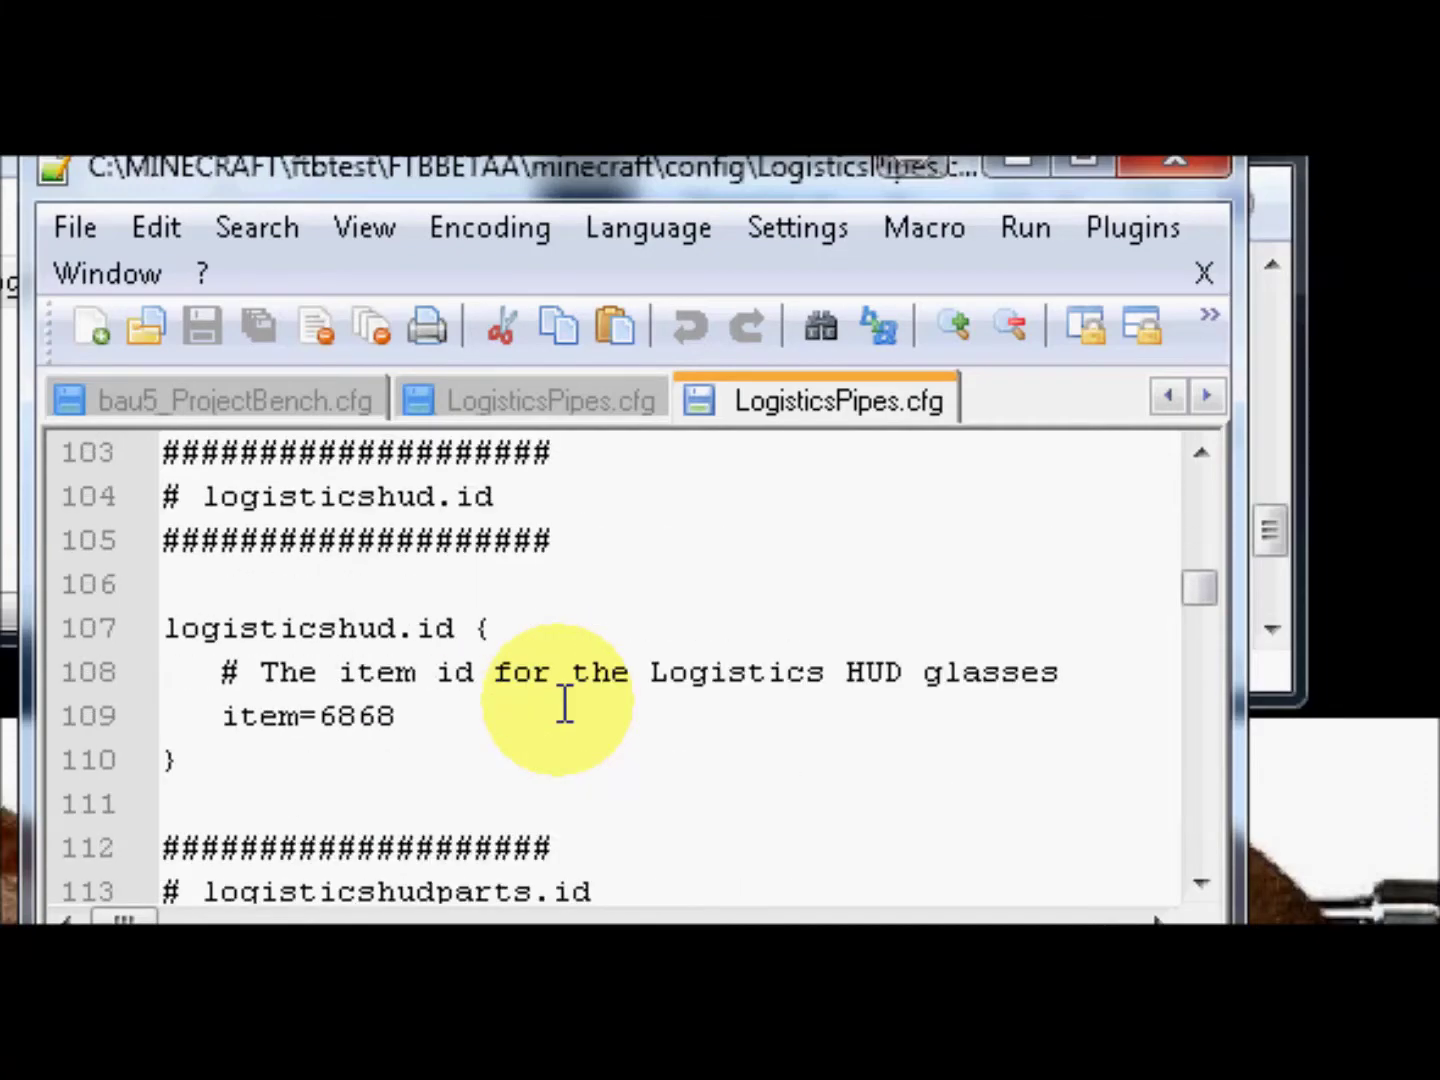
pyautogui.scroll(-20, 565, 705)
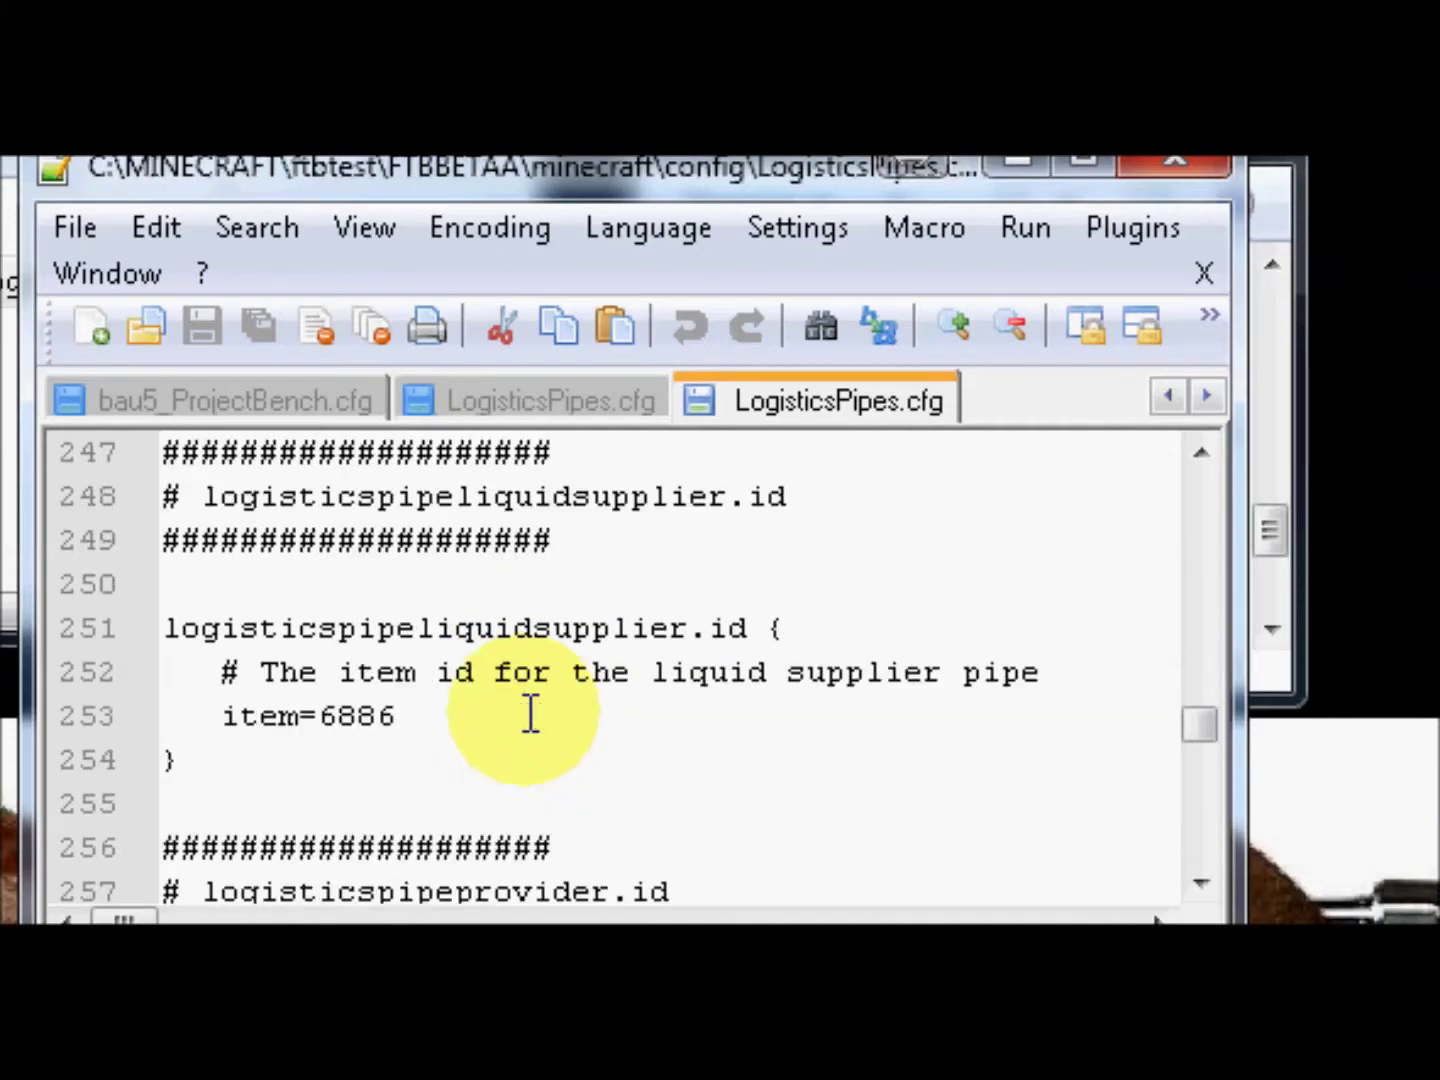
pyautogui.scroll(-20, 530, 715)
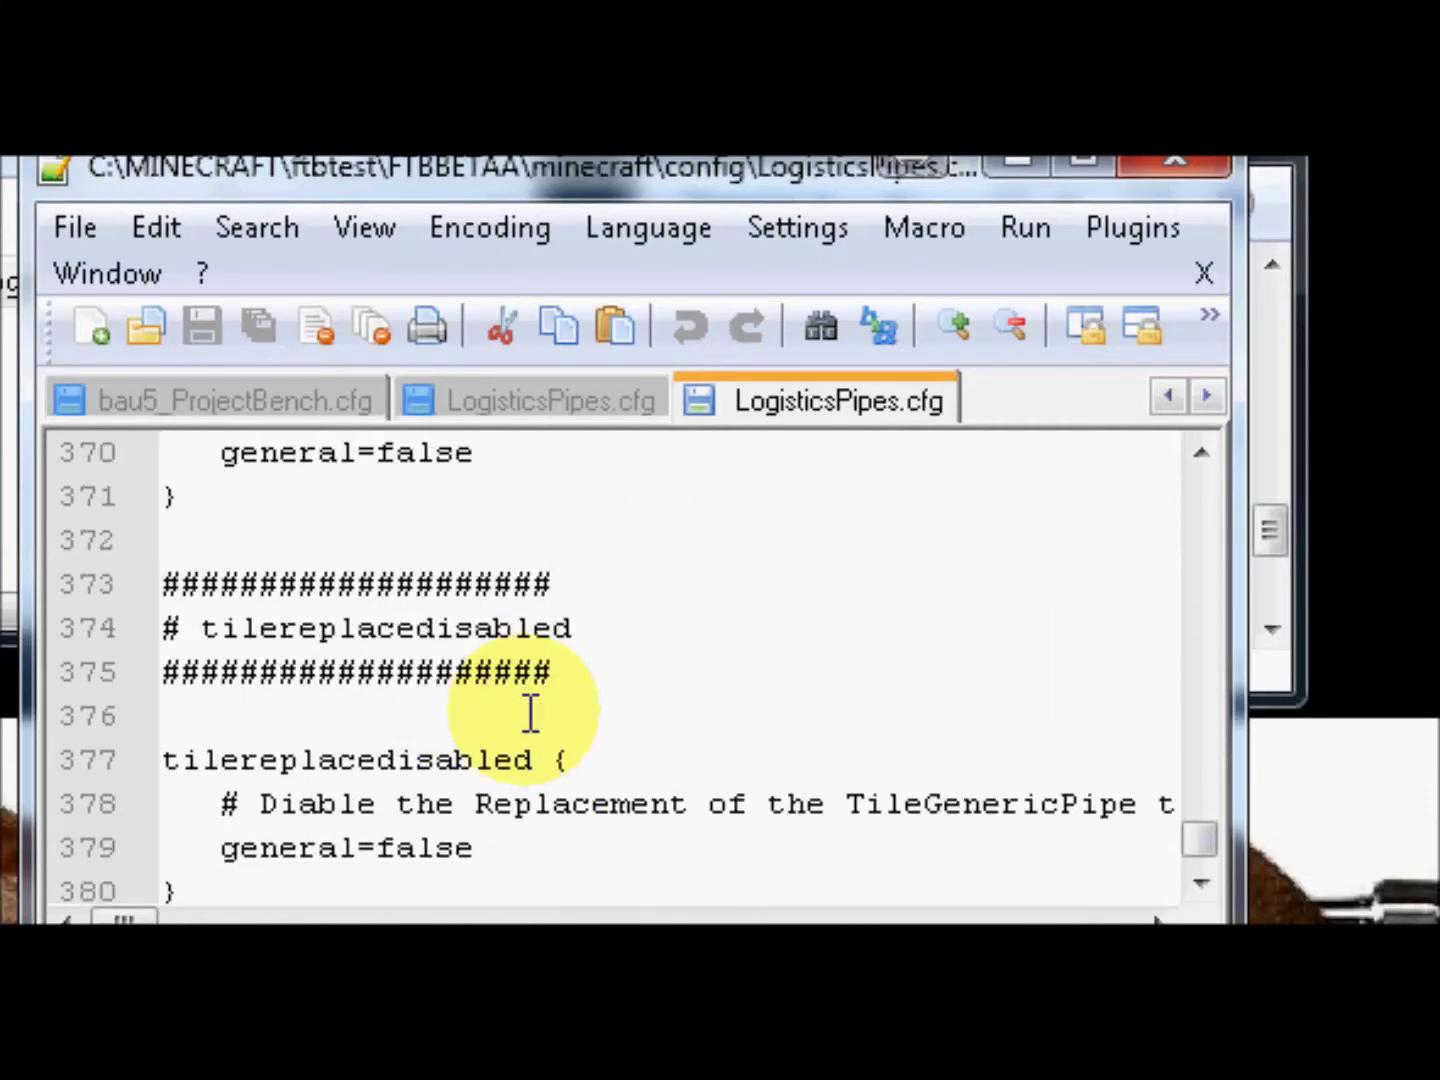
pyautogui.scroll(-1, 530, 714)
pyautogui.scroll(6, 530, 714)
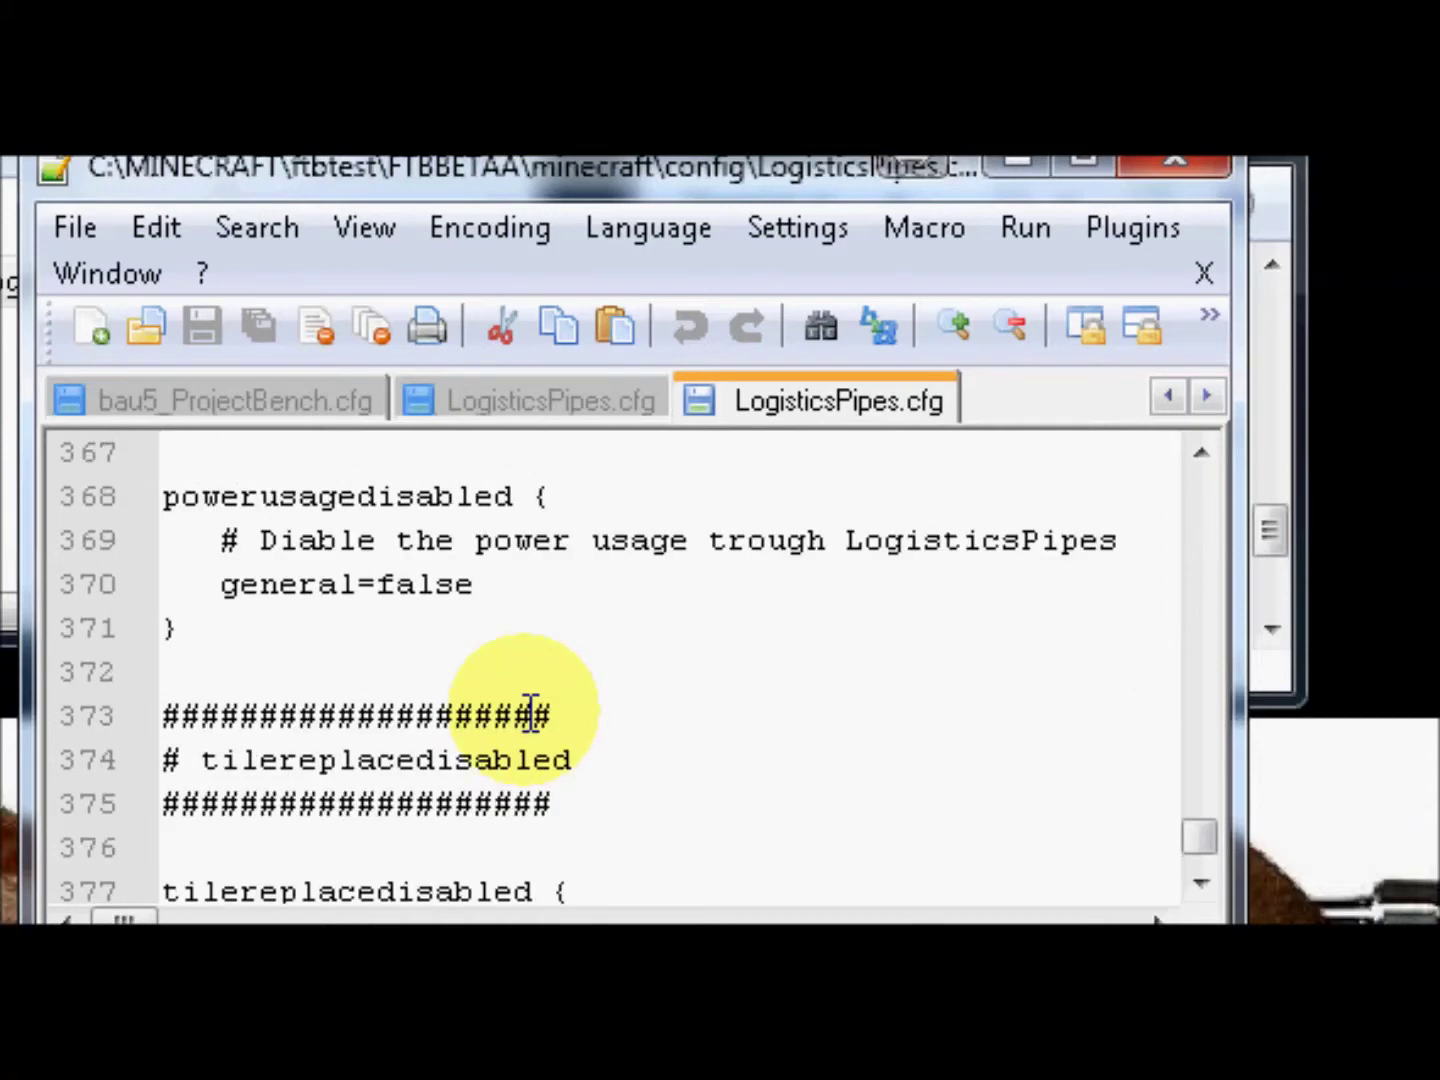
pyautogui.scroll(7, 530, 714)
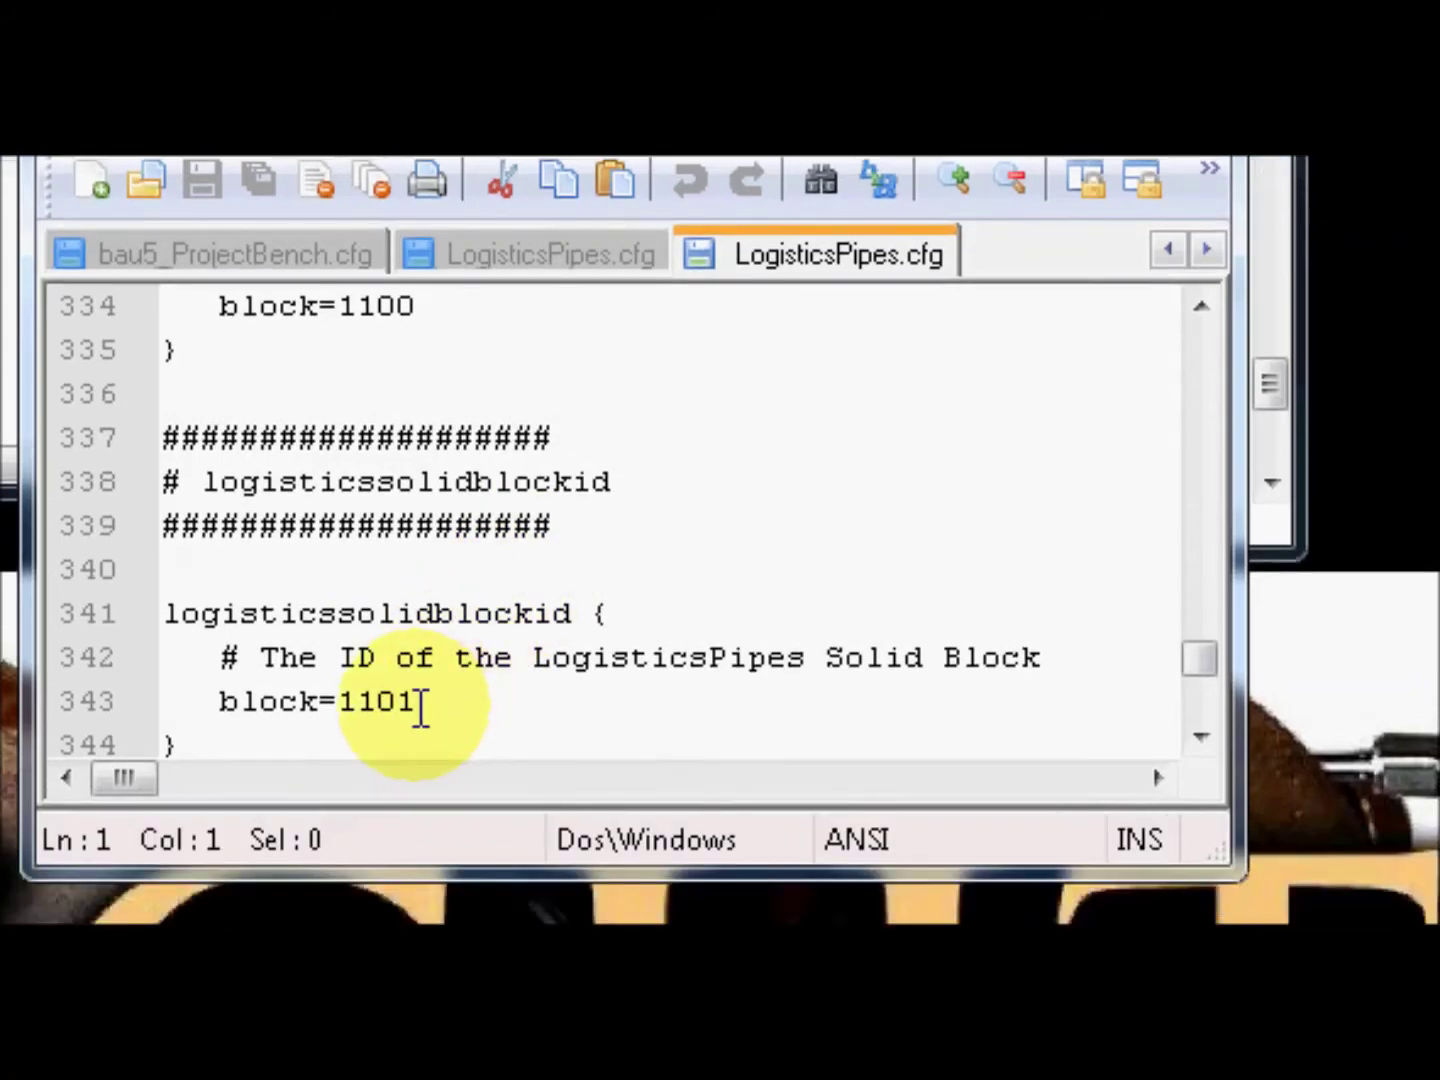
pyautogui.scroll(2, 443, 806)
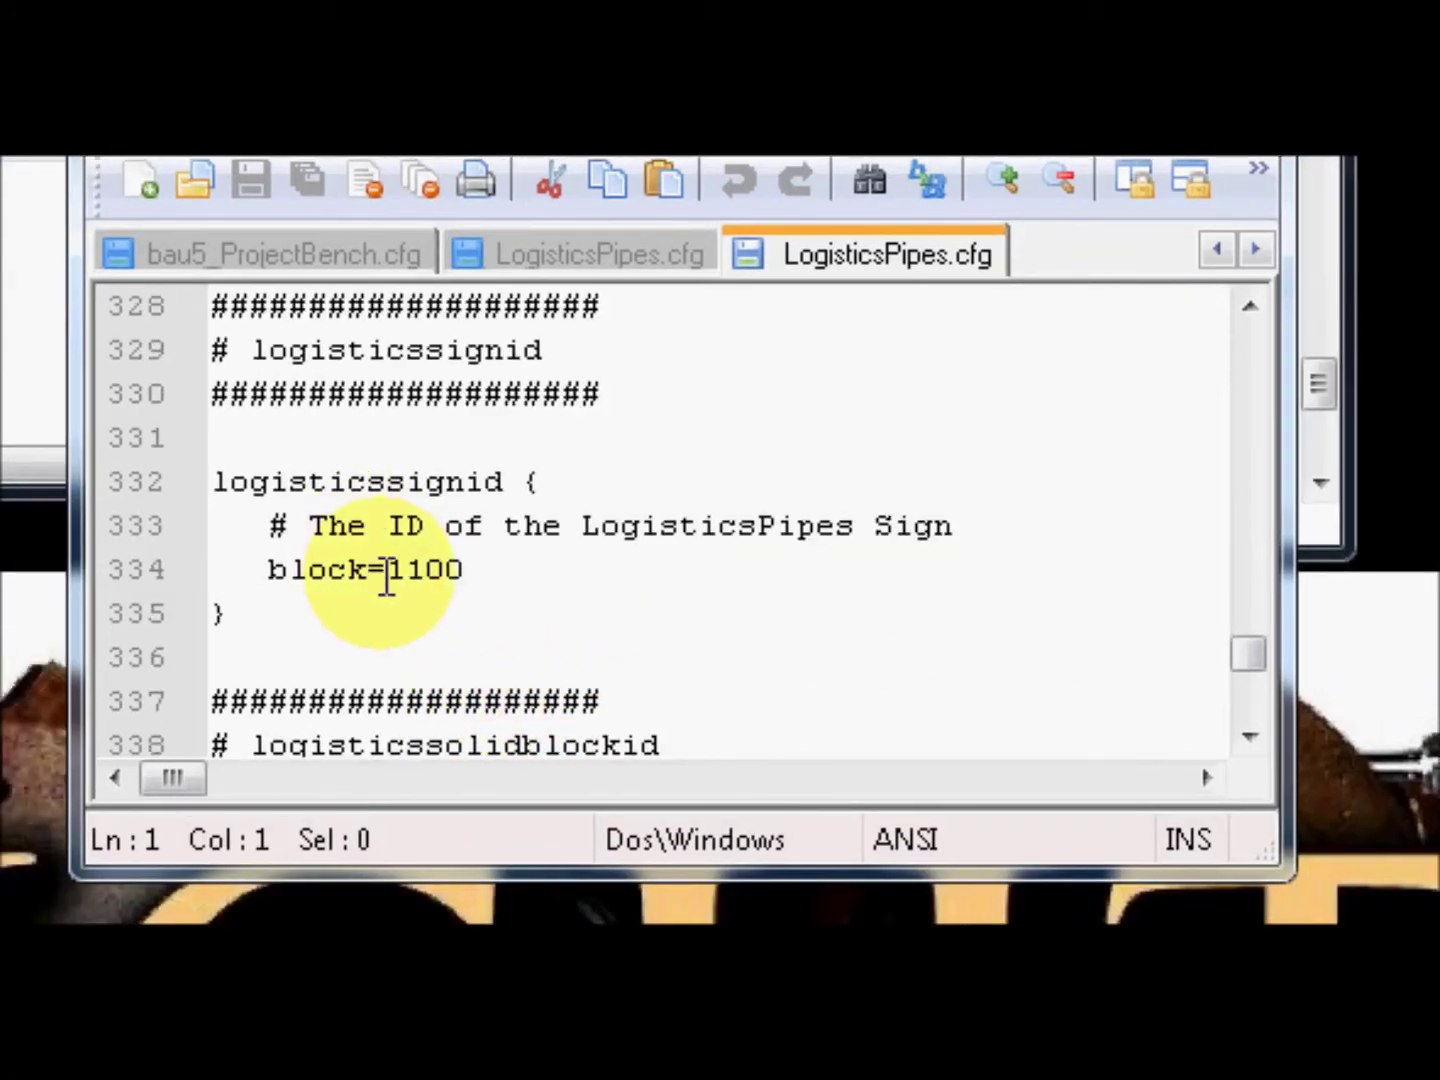
pyautogui.moveTo(387, 572); pyautogui.dragTo(425, 575)
pyautogui.write('22')
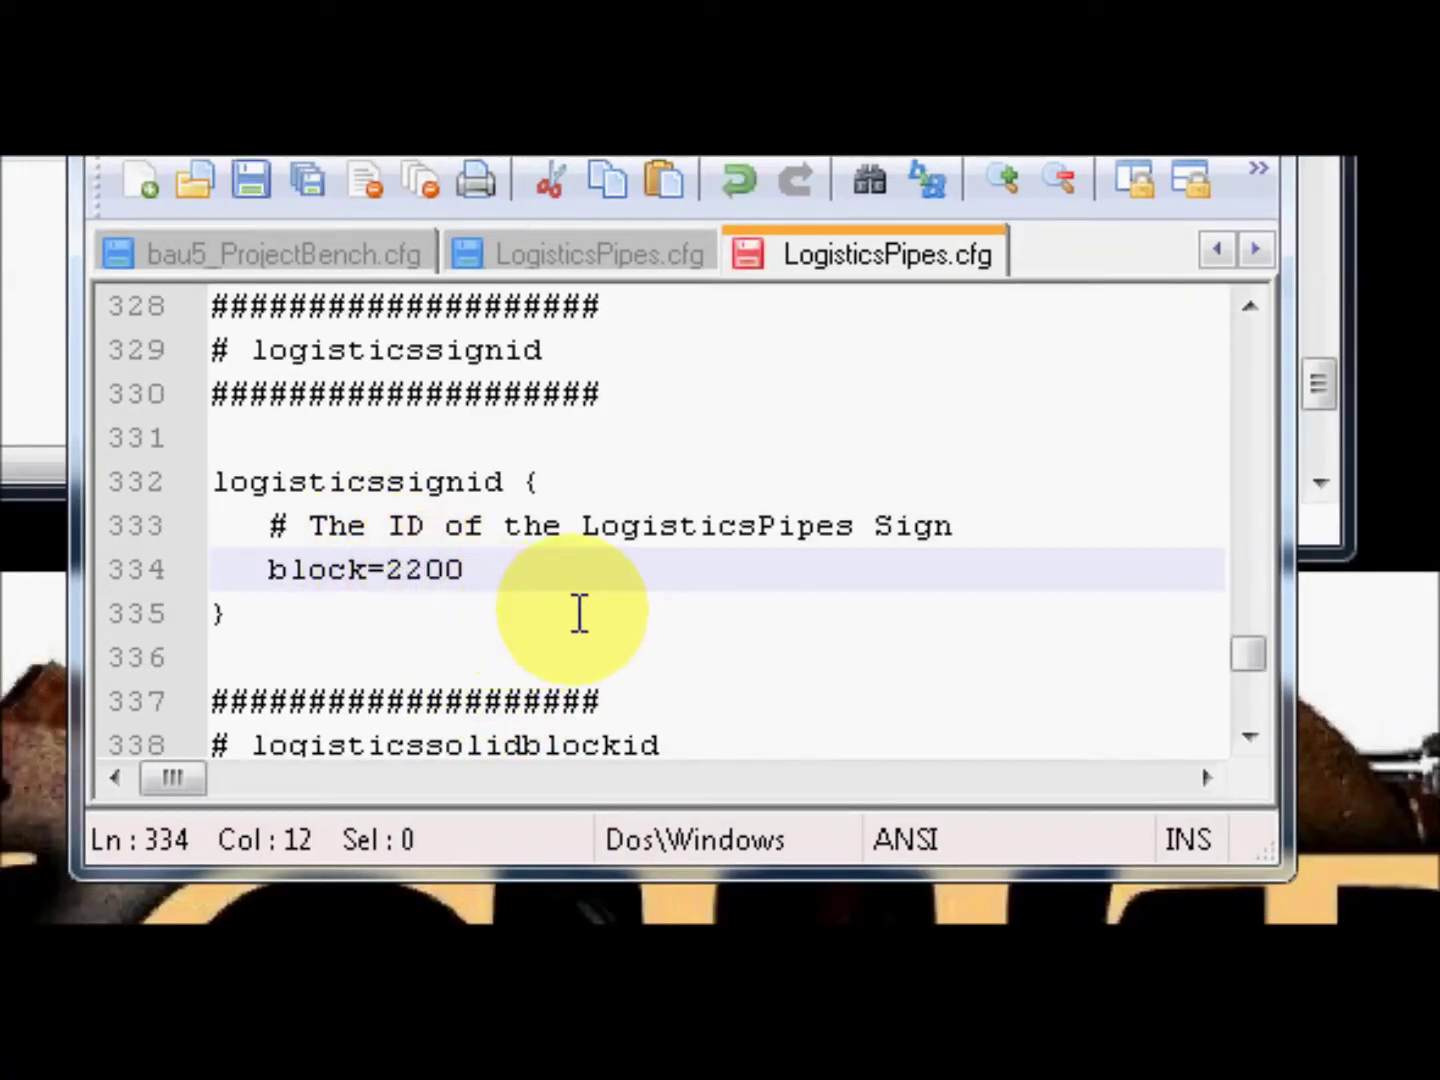
# Change the solid block ID to 2201 and close the file
pyautogui.scroll(-2, 579, 611)
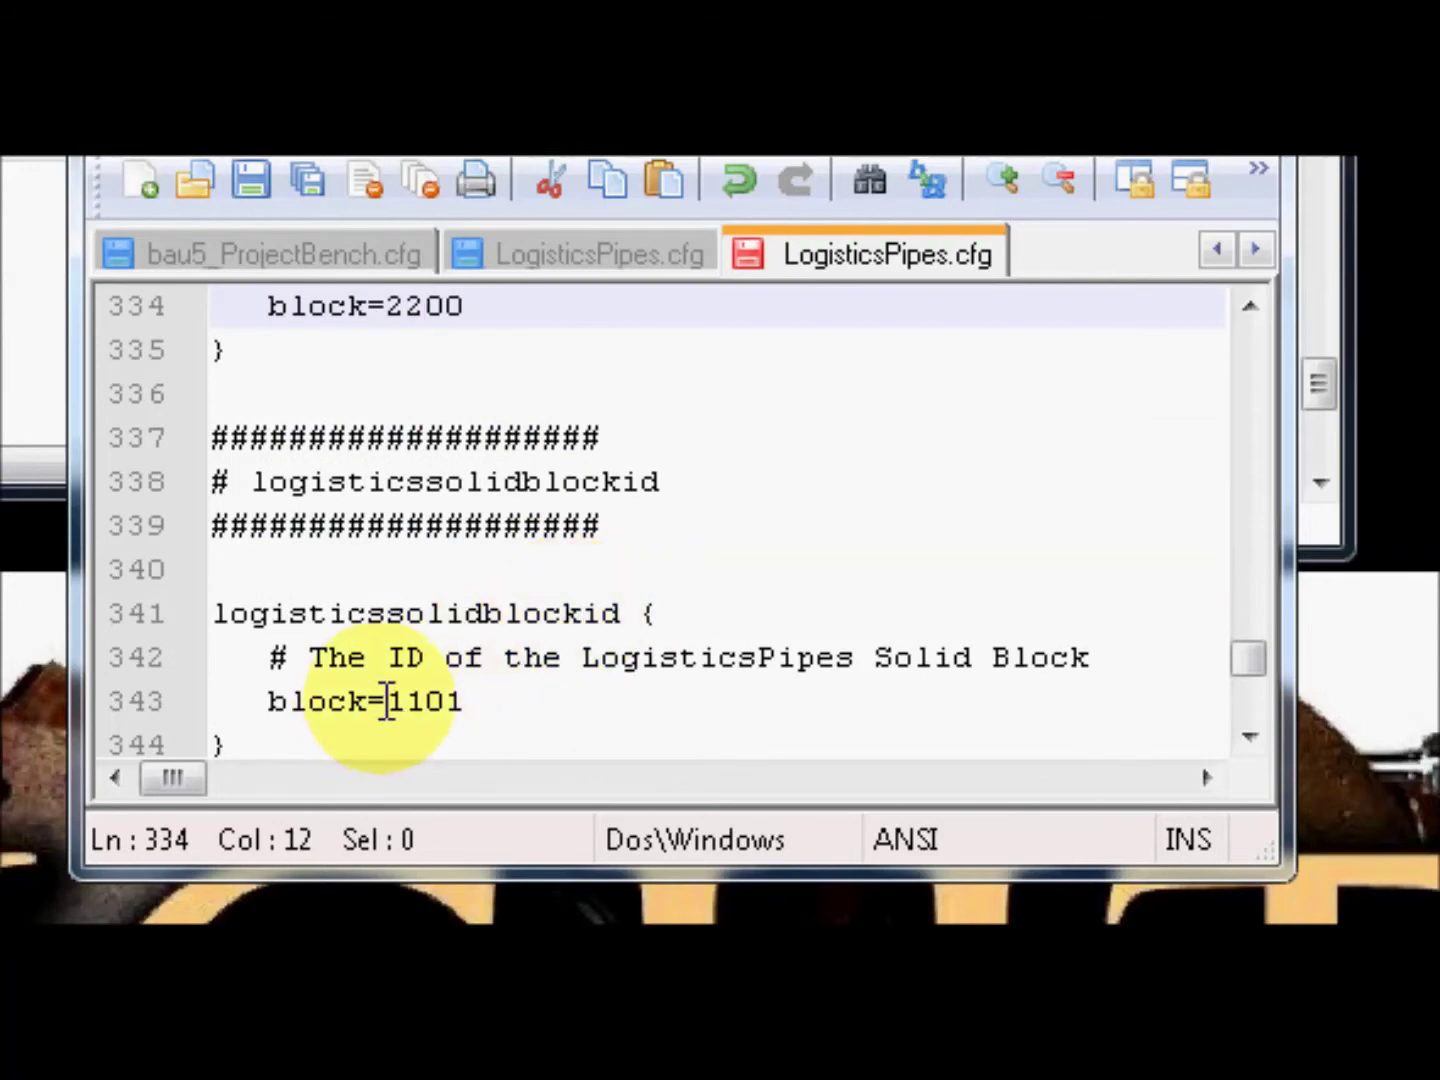
pyautogui.moveTo(388, 699); pyautogui.dragTo(424, 693)
pyautogui.write('22')
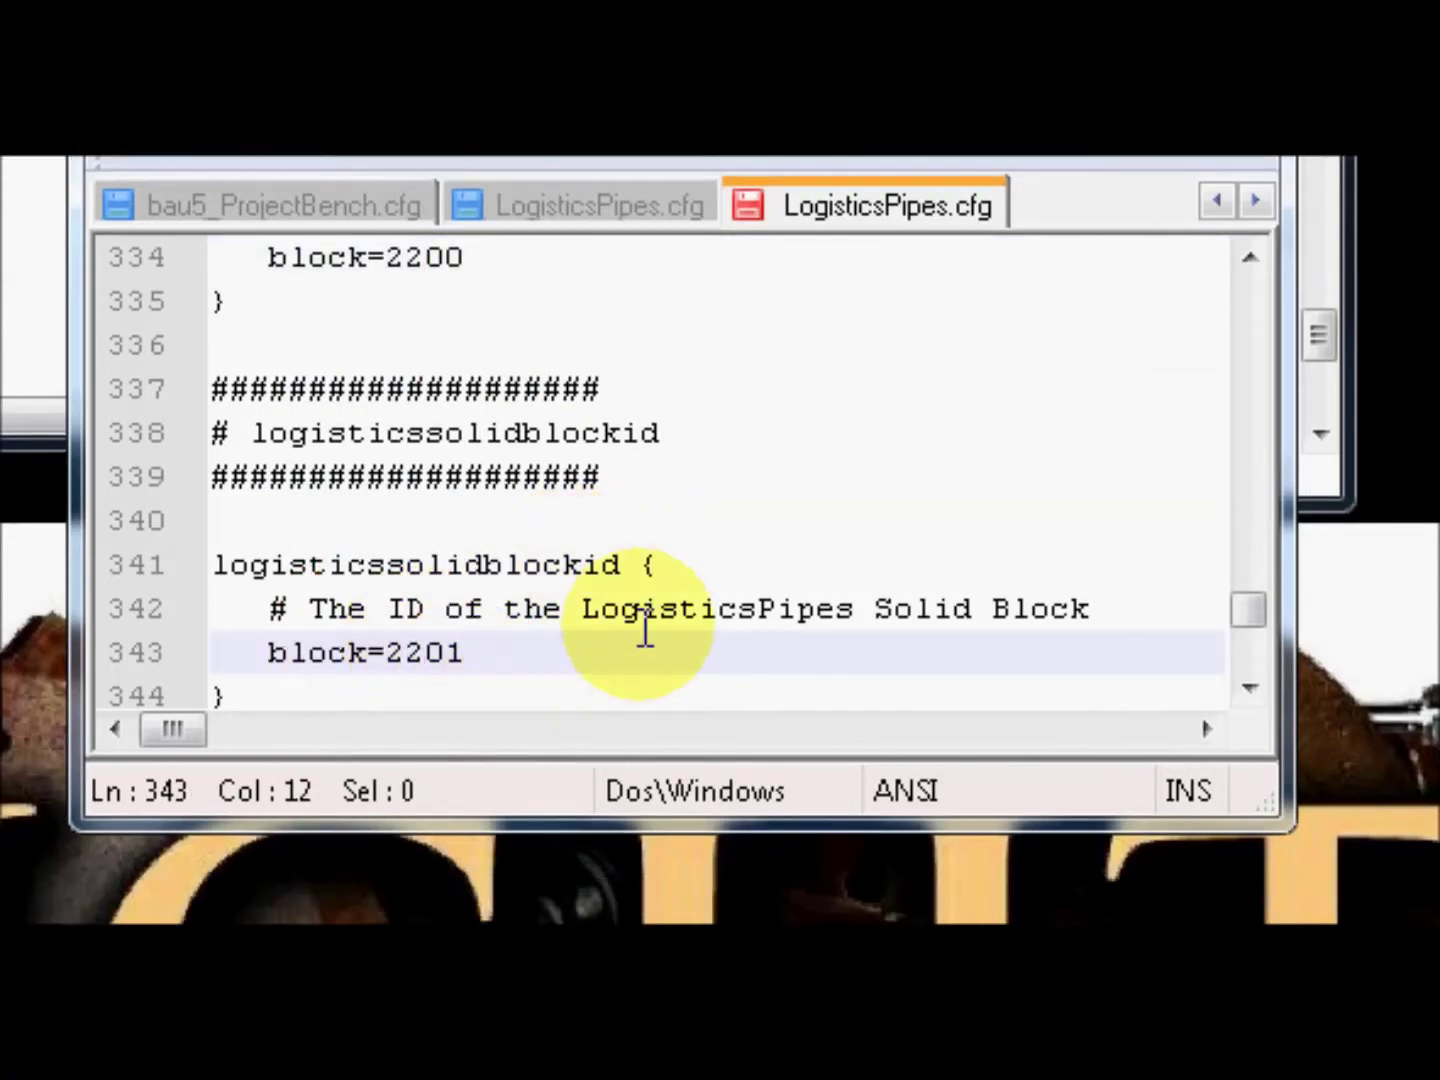
pyautogui.scroll(-1, 644, 622)
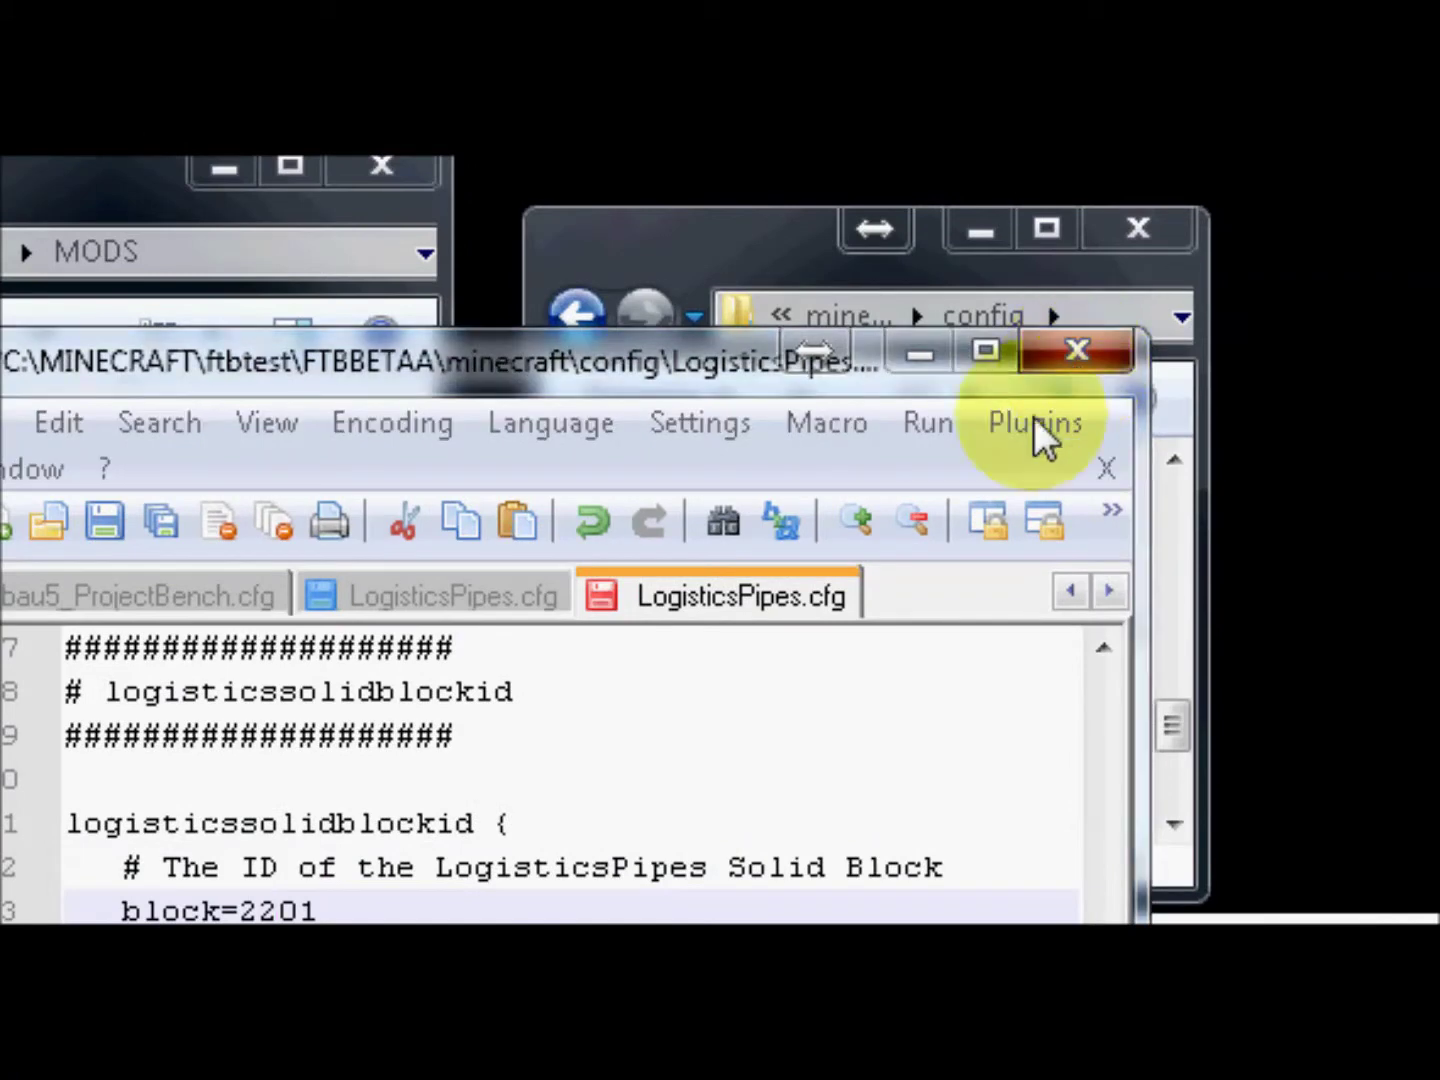
pyautogui.click(1076, 350)
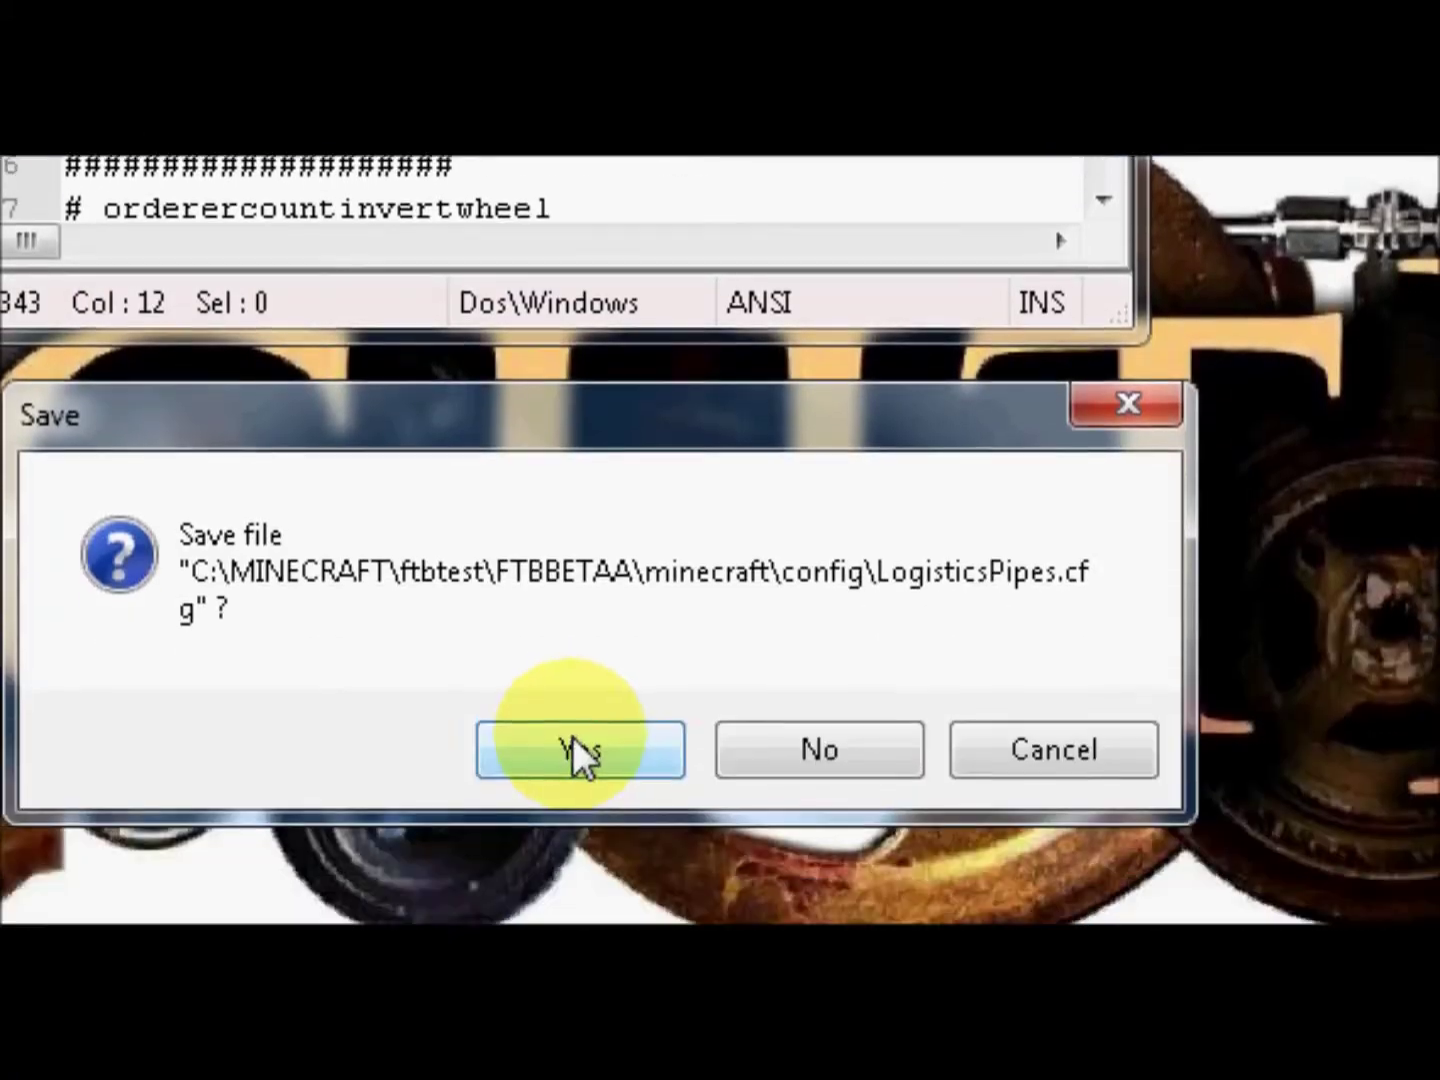
# Save the LogisticsPipes.cfg changes and return Explorer to the minecraft folder listing
pyautogui.click(575, 745)
pyautogui.press('BackSpace')
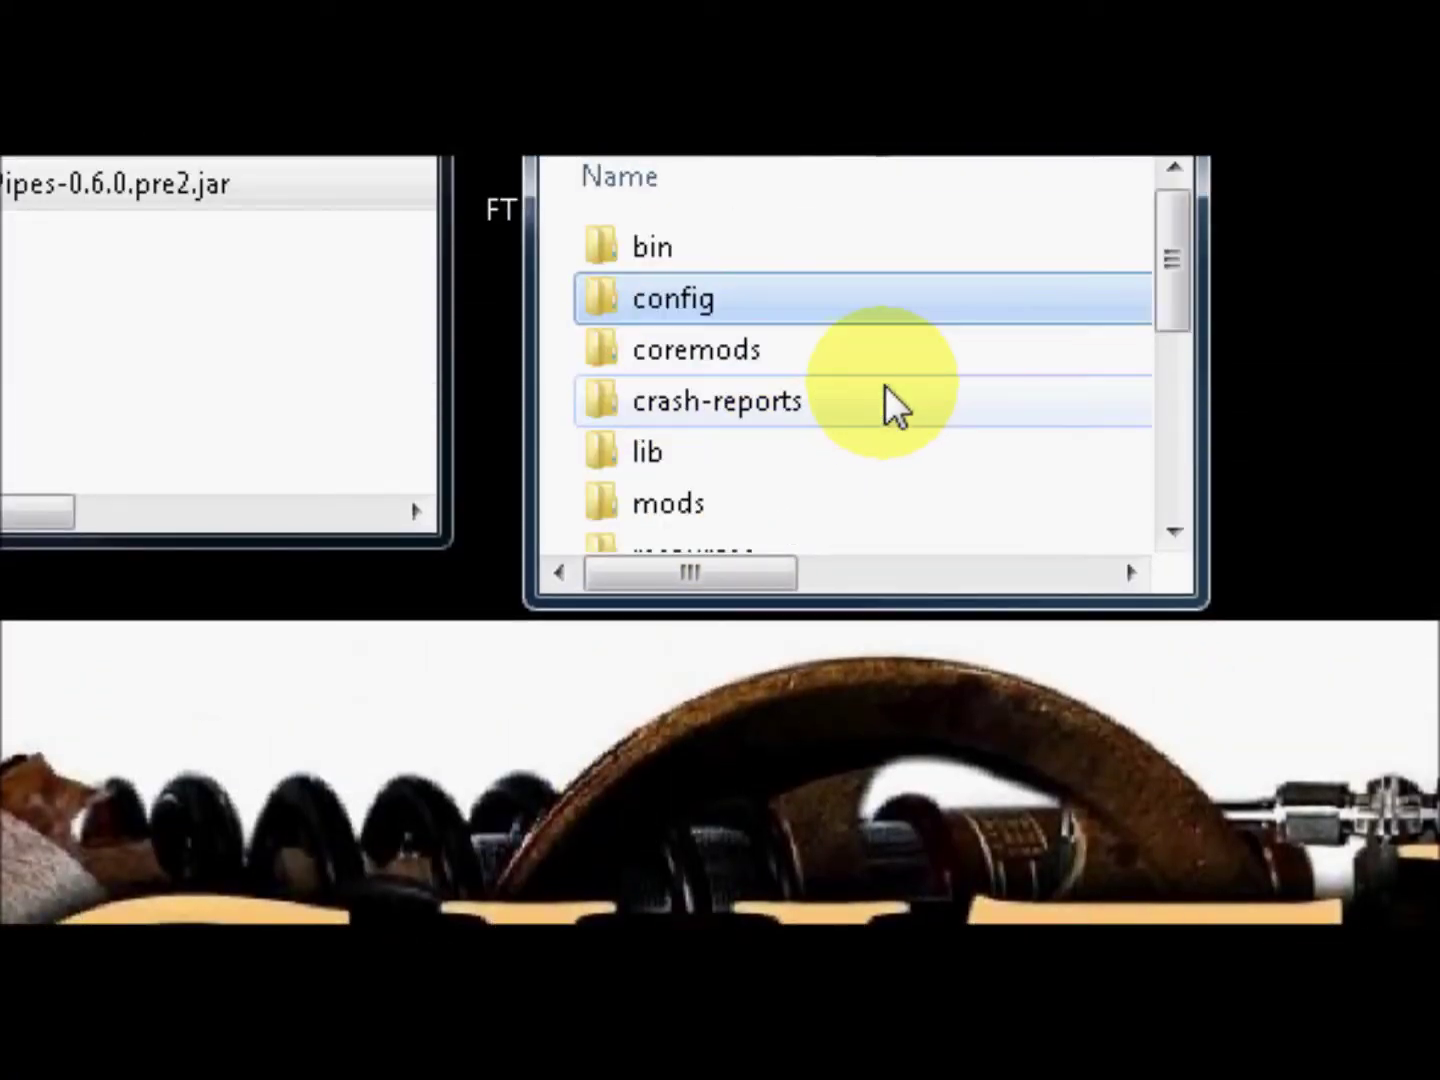
pyautogui.scroll(-3, 865, 385)
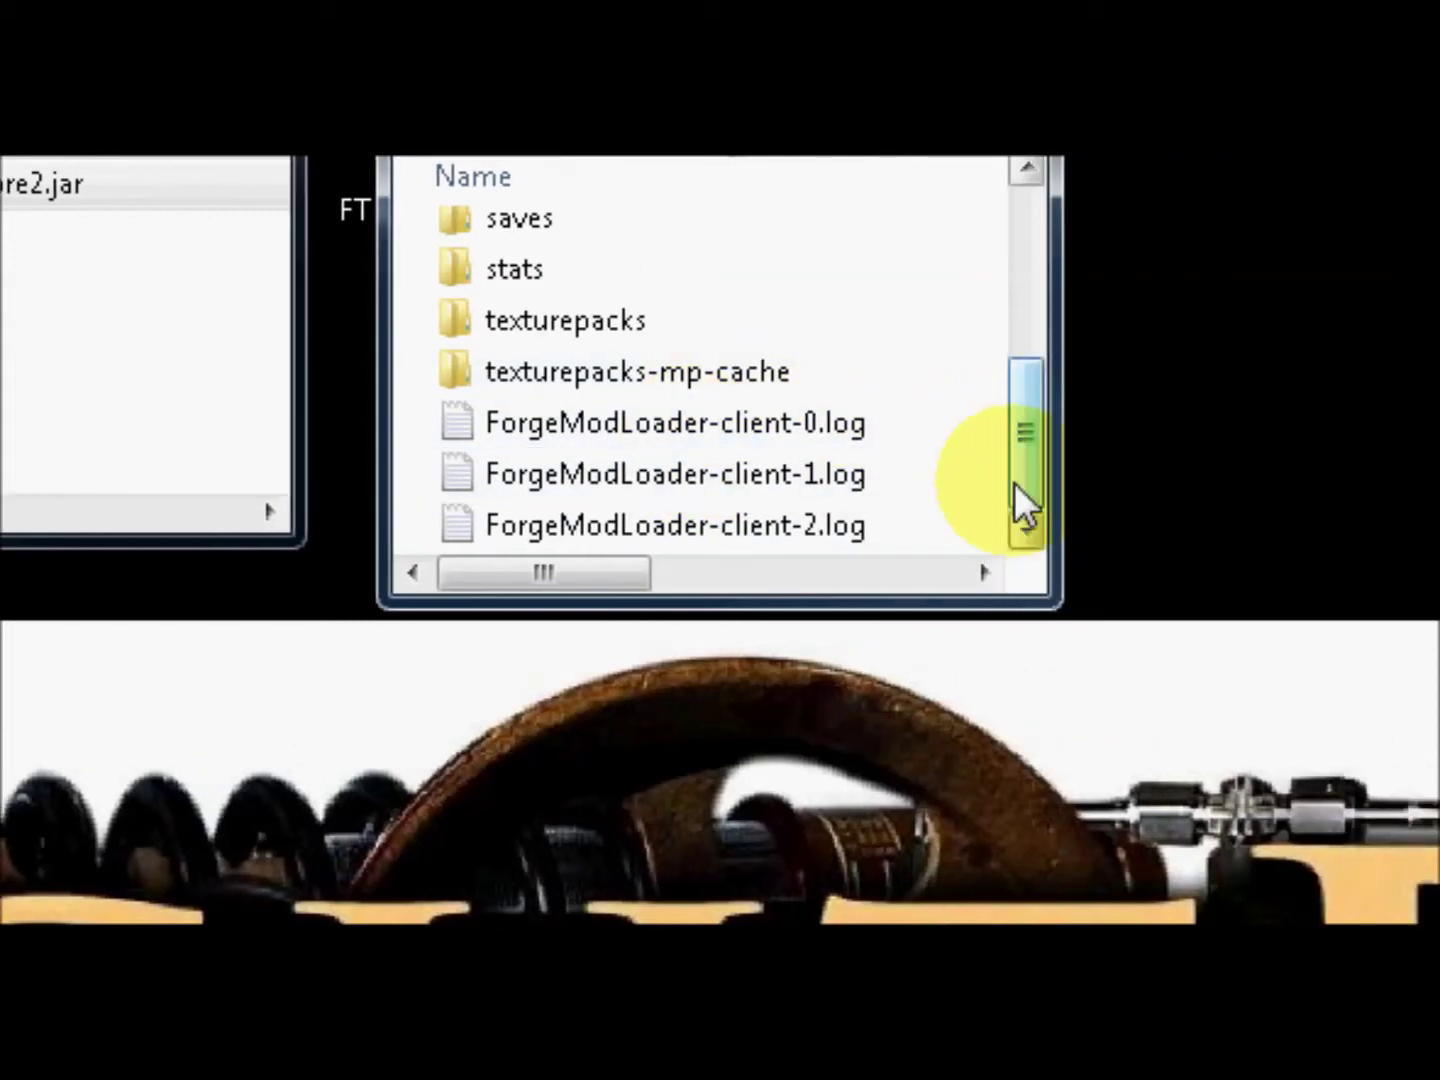
pyautogui.scroll(2, 779, 395)
pyautogui.scroll(-2, 779, 401)
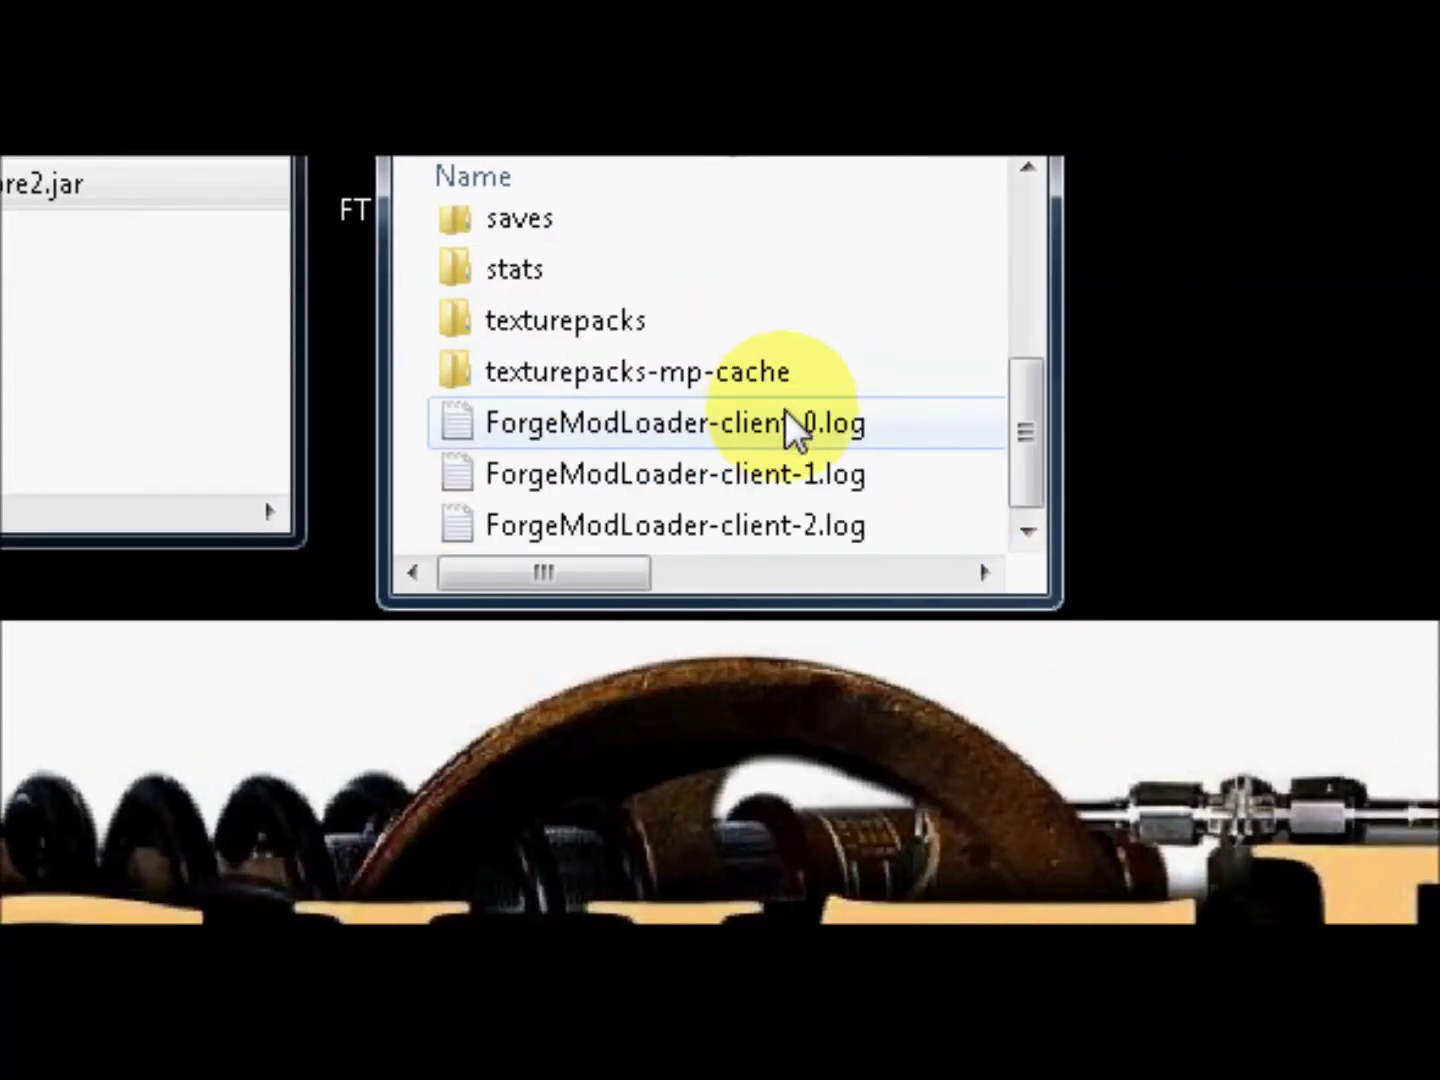
pyautogui.scroll(3, 816, 460)
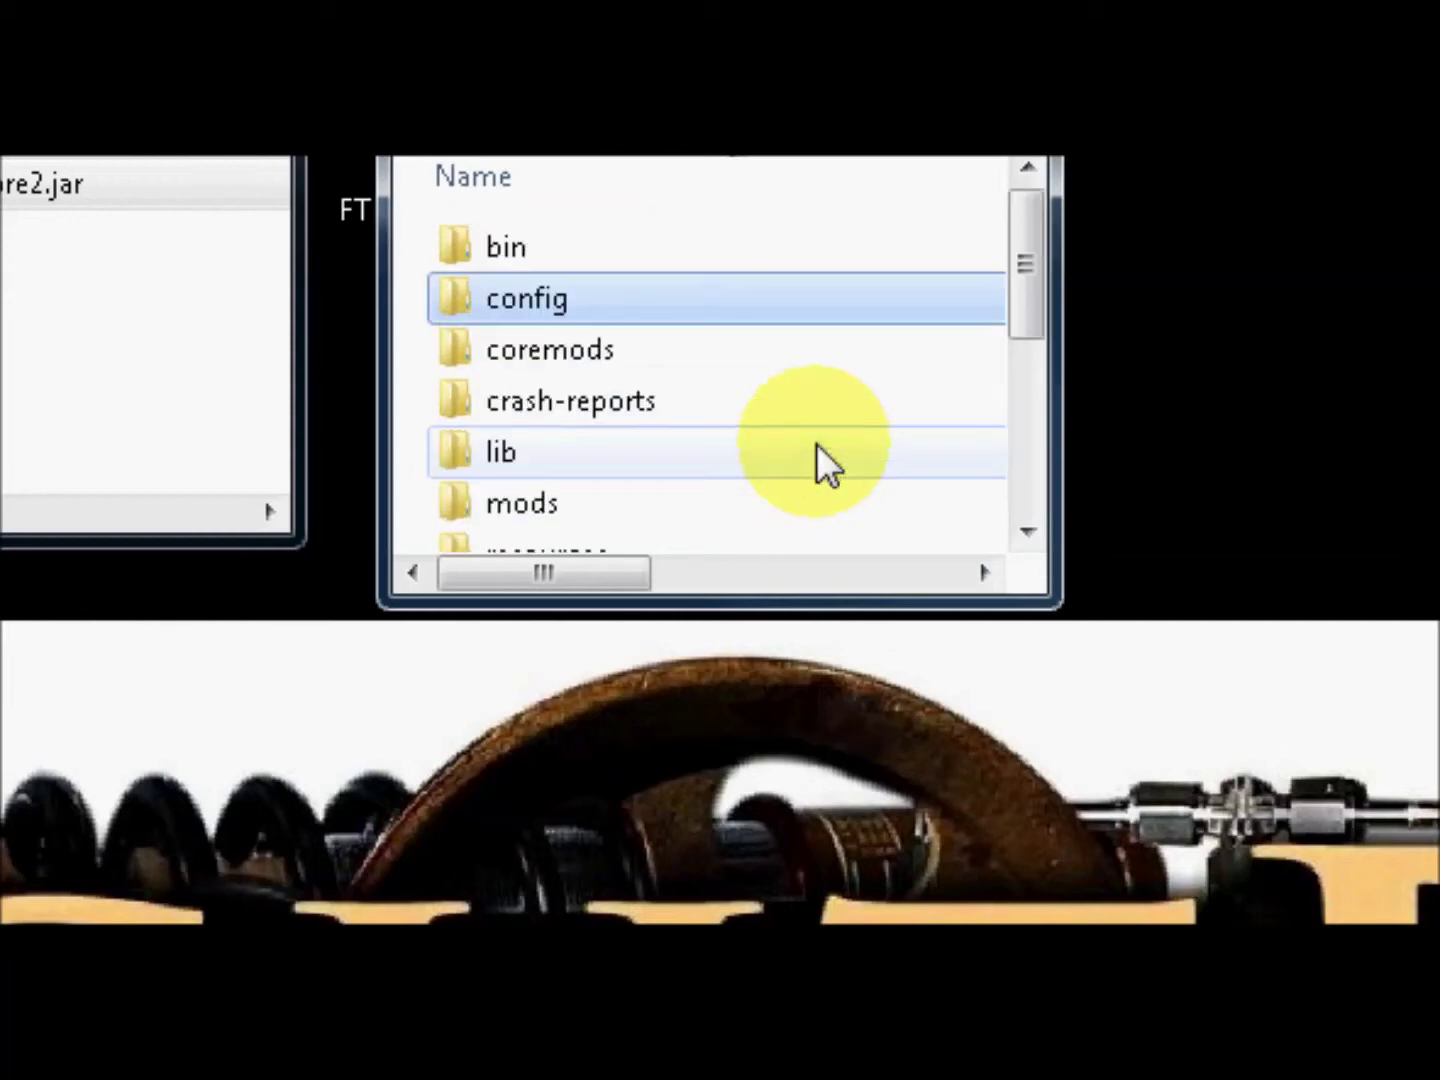
pyautogui.scroll(-3, 816, 443)
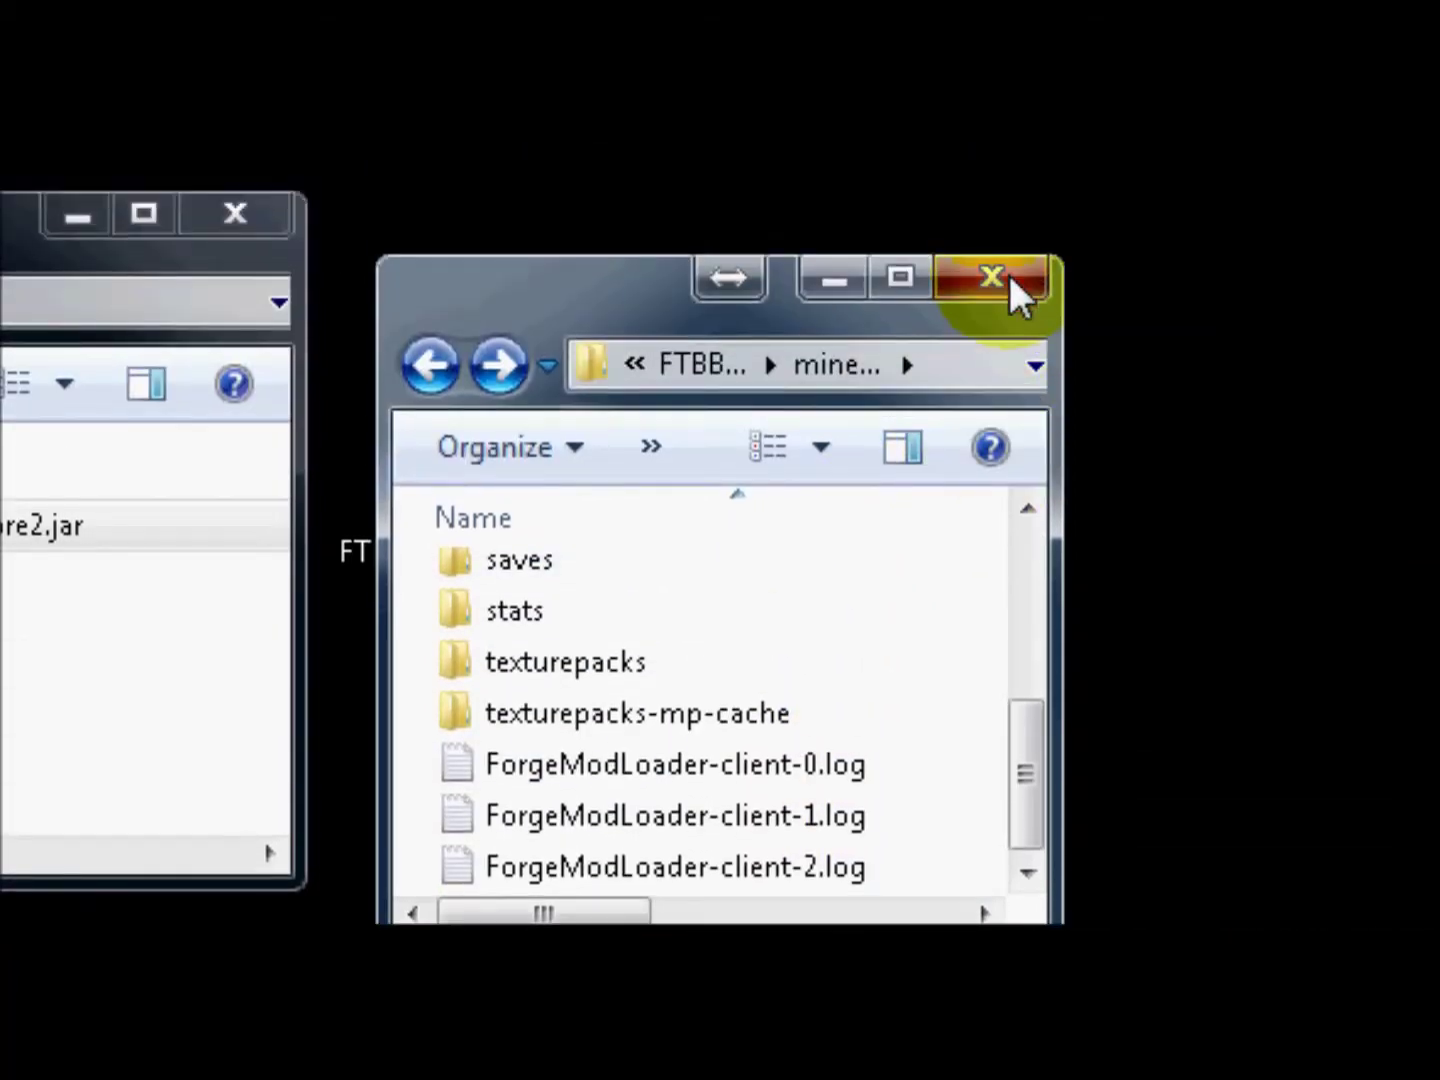
# Close Explorer and relaunch the modpack from the FTB_Launcher
pyautogui.click(1012, 283)
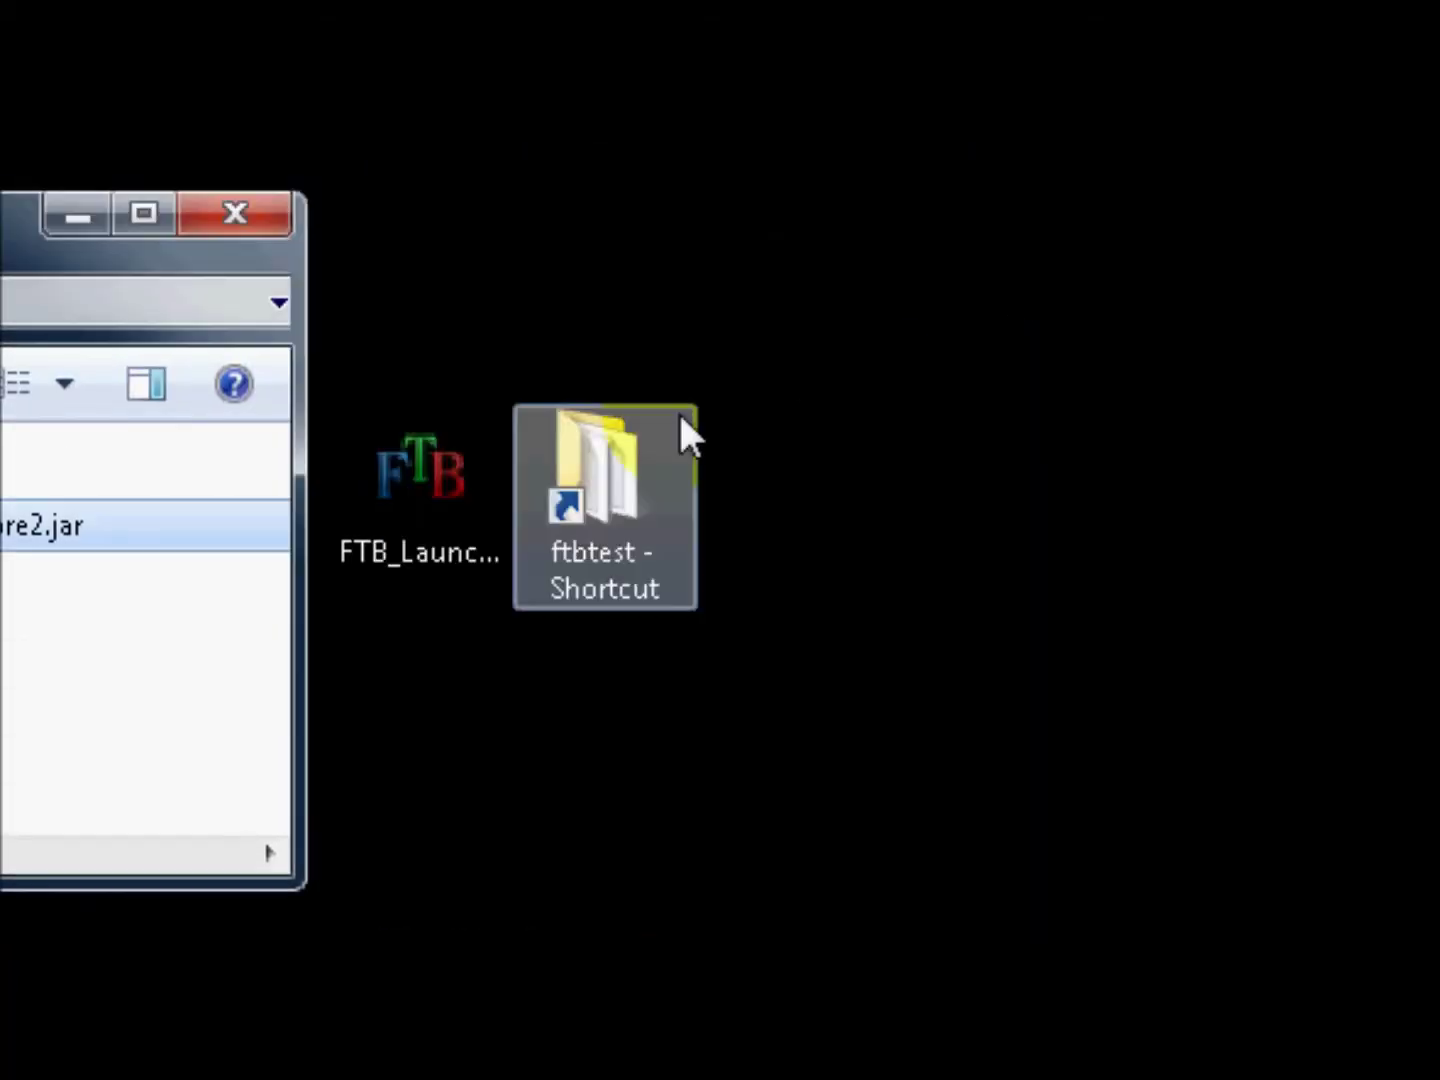
pyautogui.click(426, 463)
pyautogui.doubleClick(423, 461)
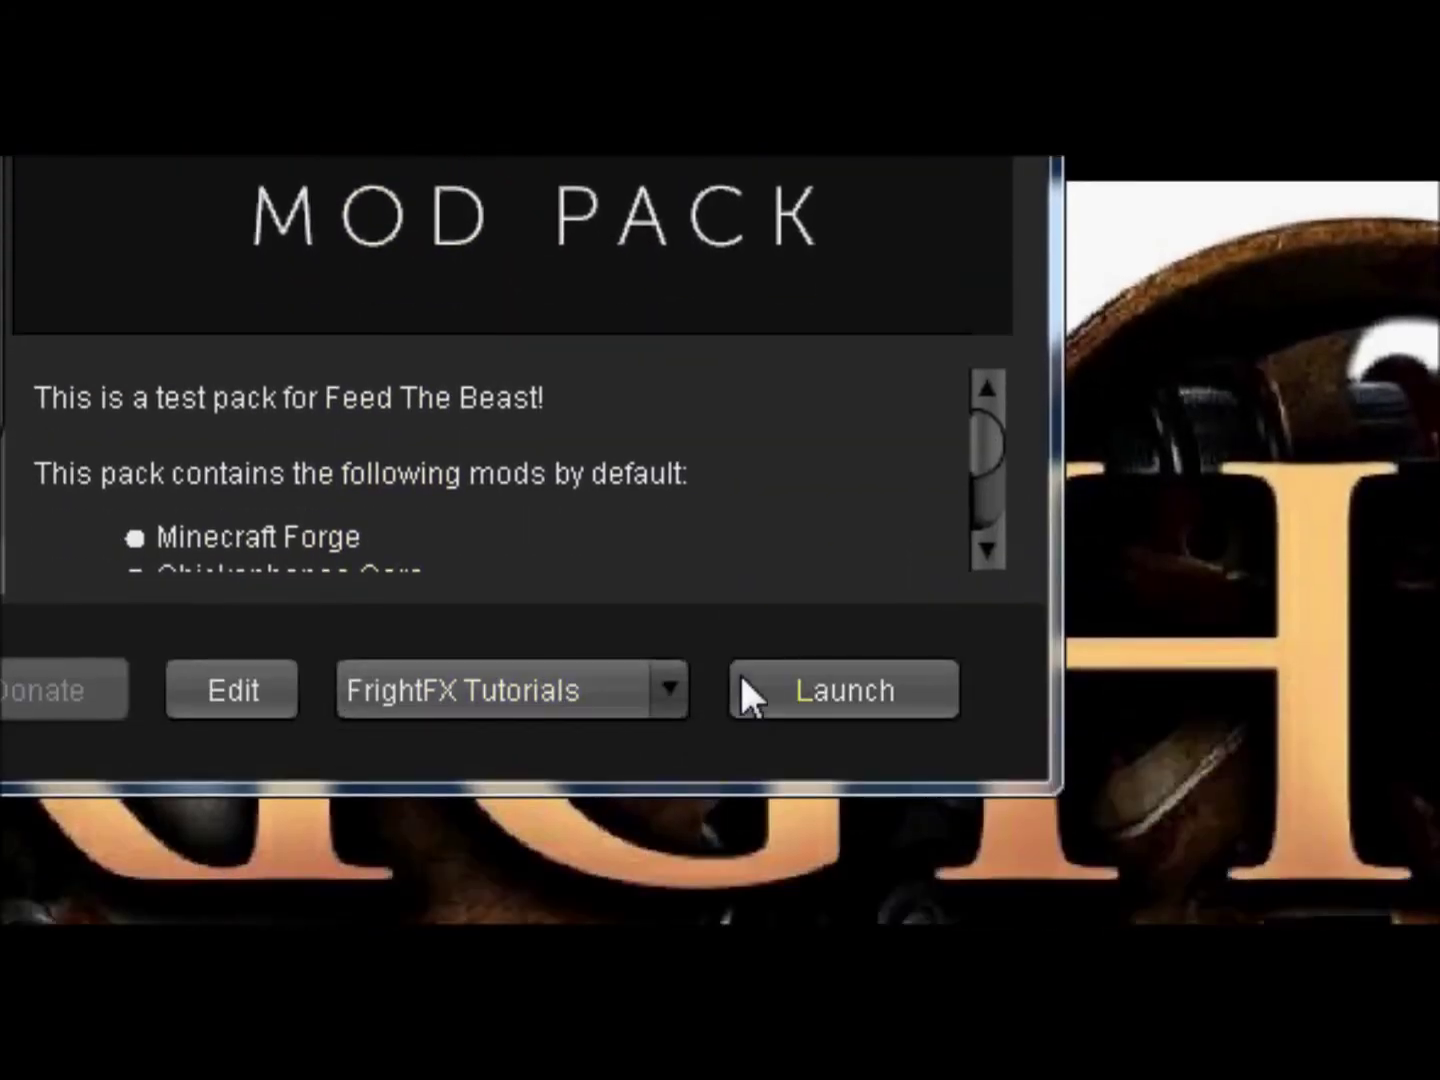
pyautogui.click(754, 675)
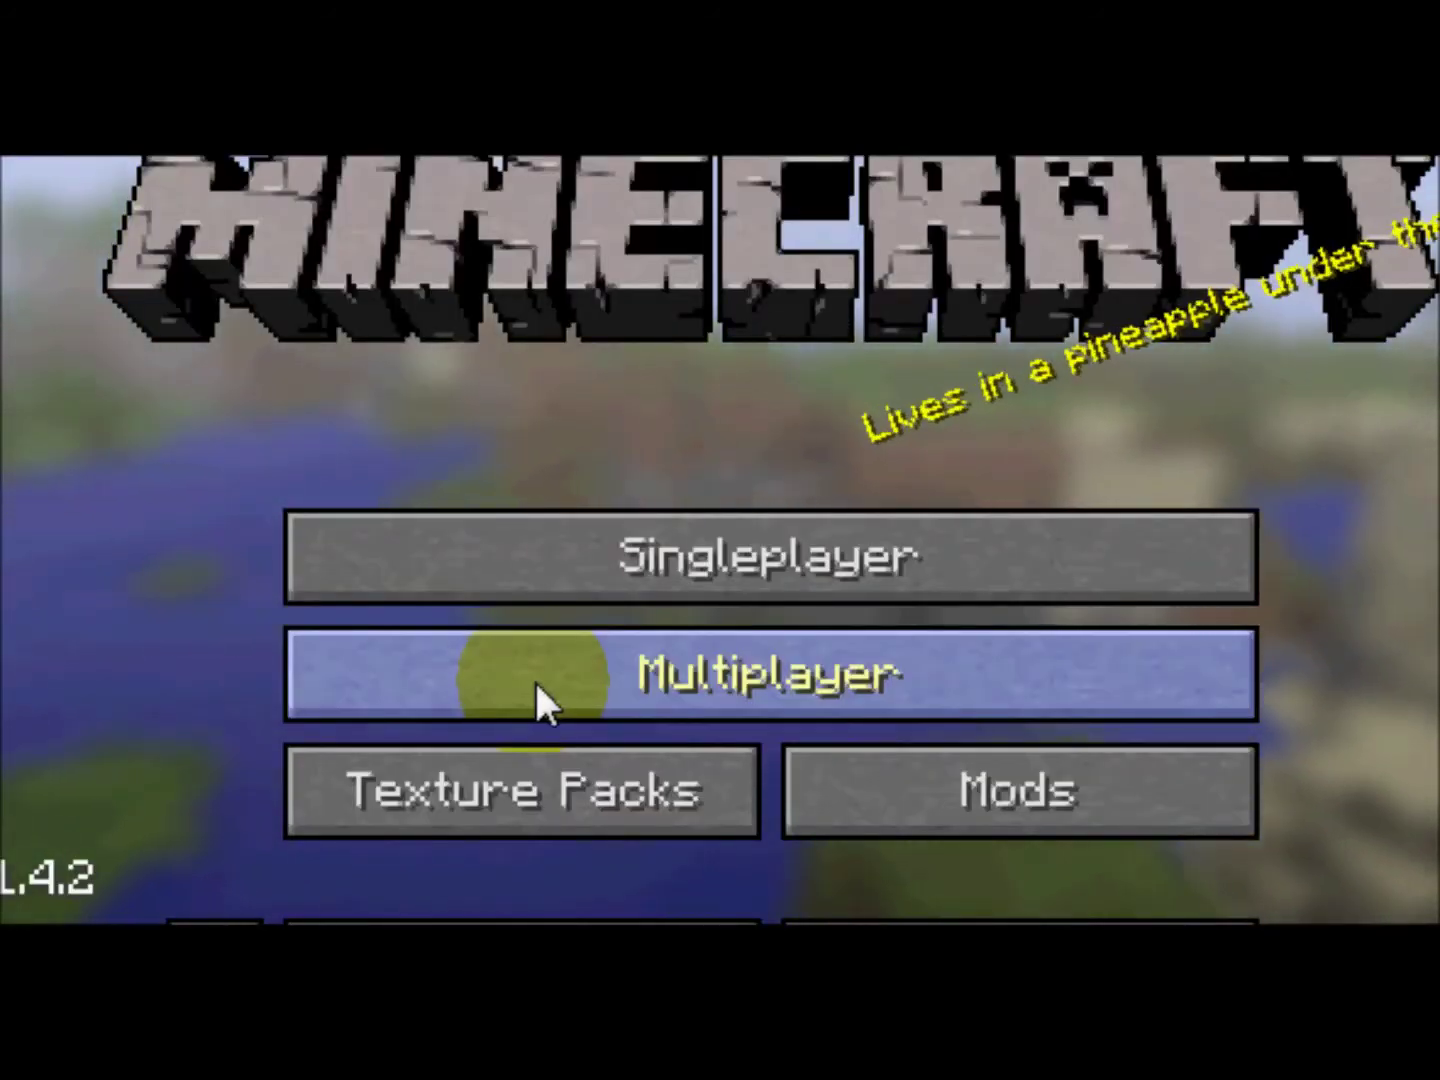
# Direct-connect to the multiplayer server at localhost:25565
pyautogui.click(536, 685)
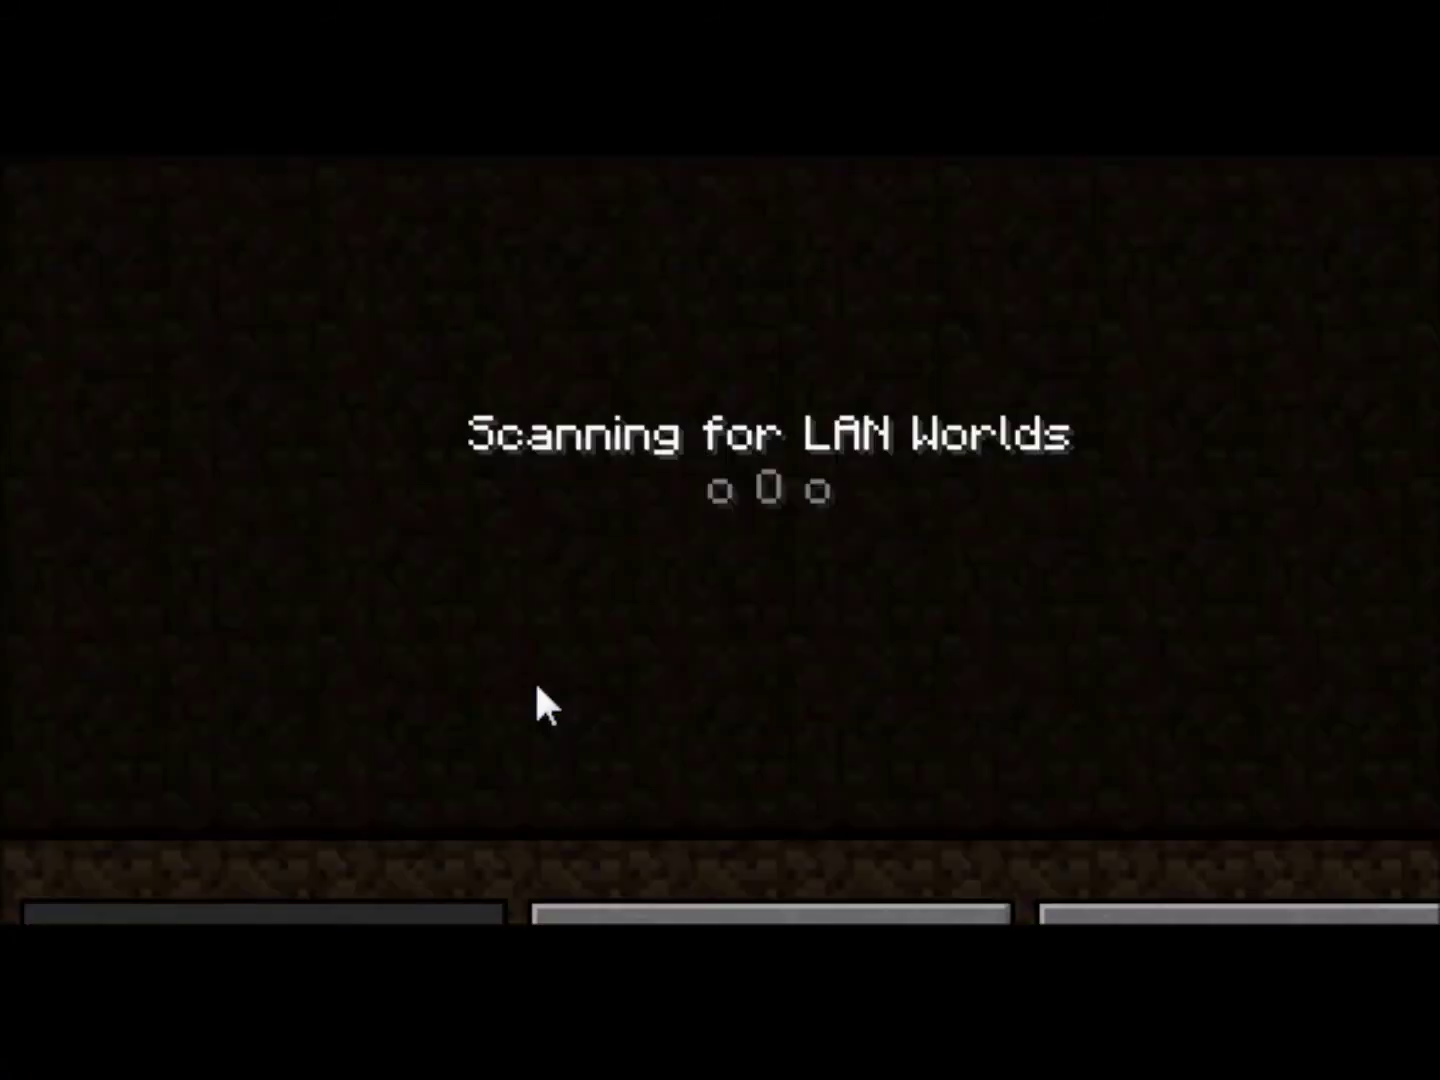
pyautogui.click(761, 736)
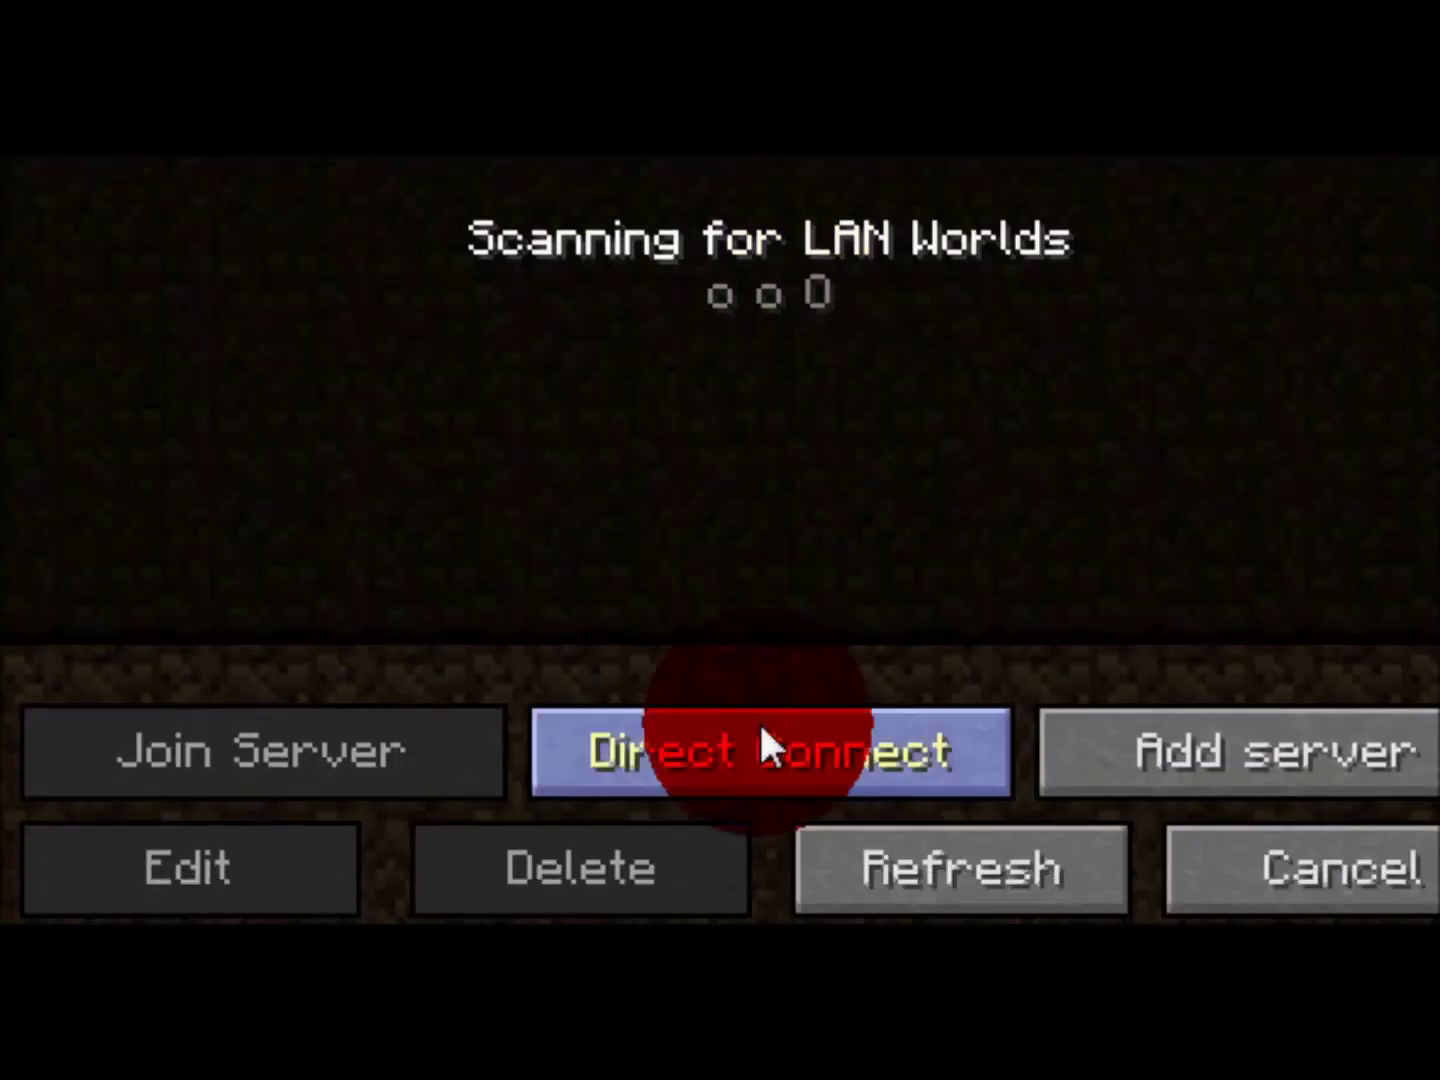
pyautogui.write('loca')
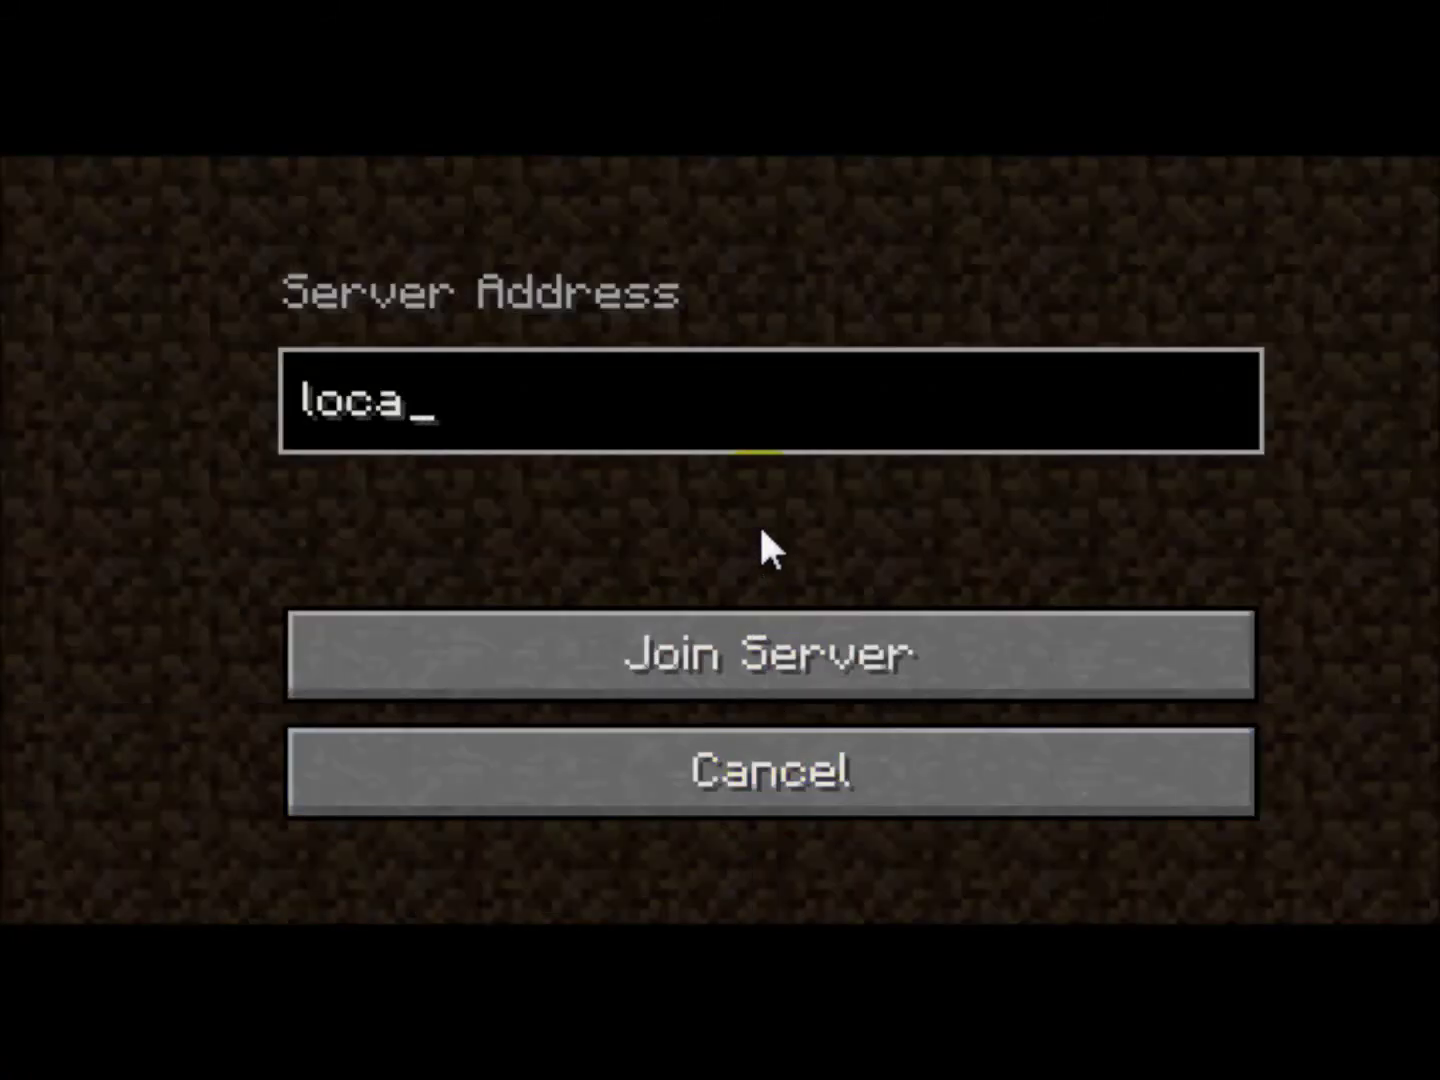
pyautogui.write('lhost:24')
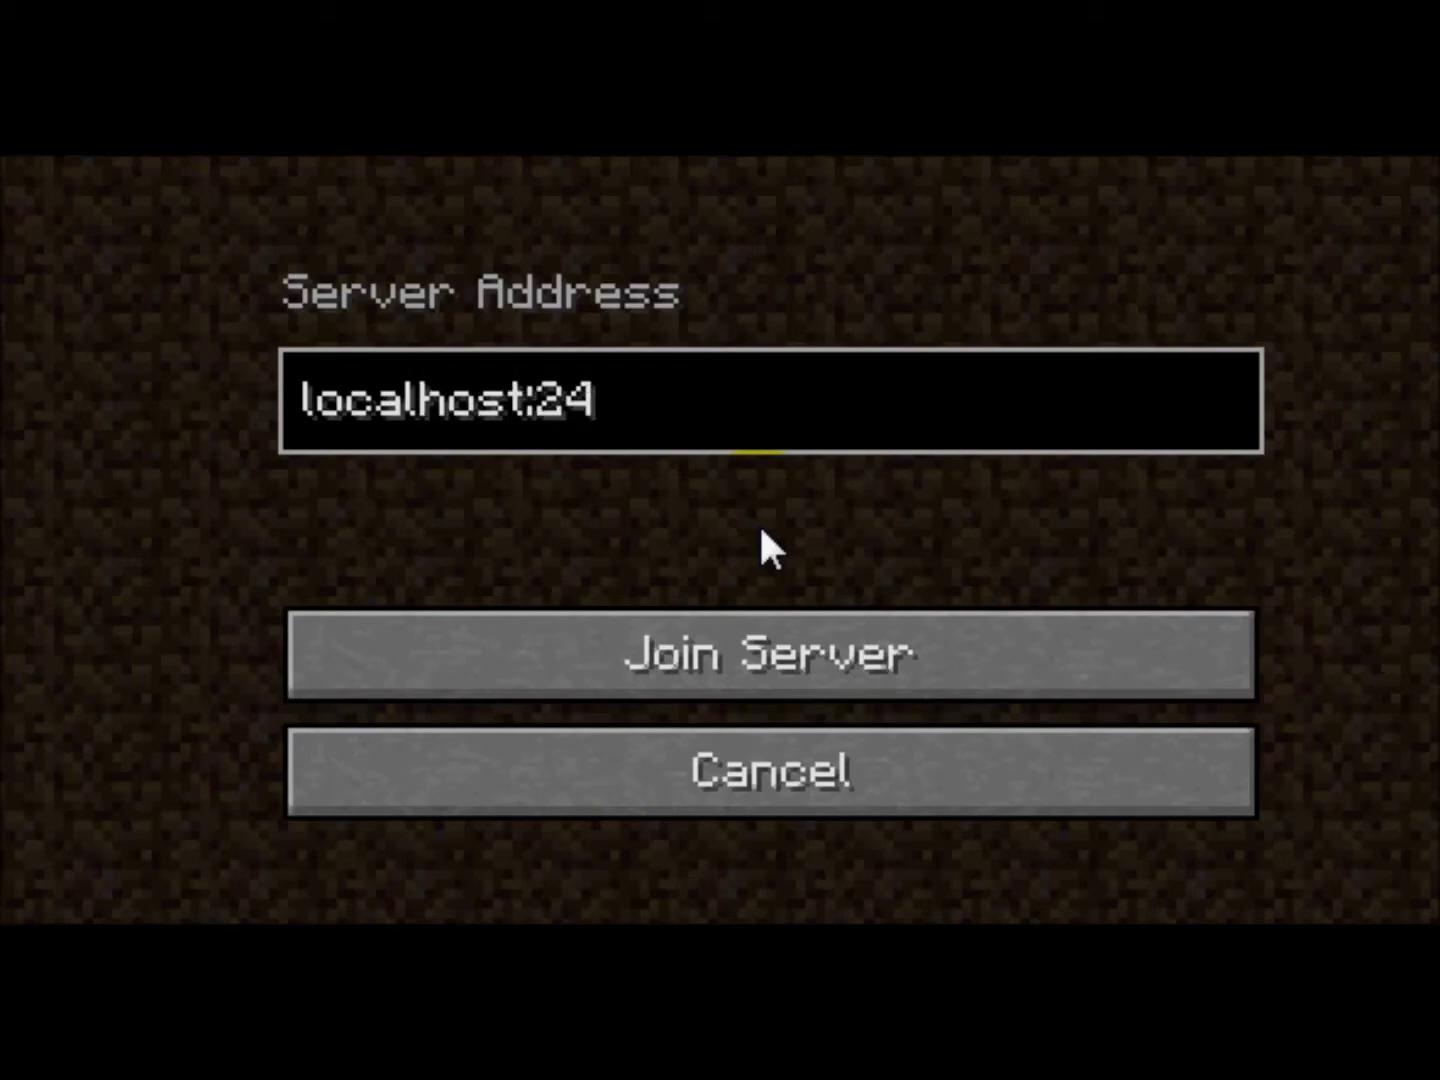
pyautogui.press('BackSpace')
pyautogui.write('66')
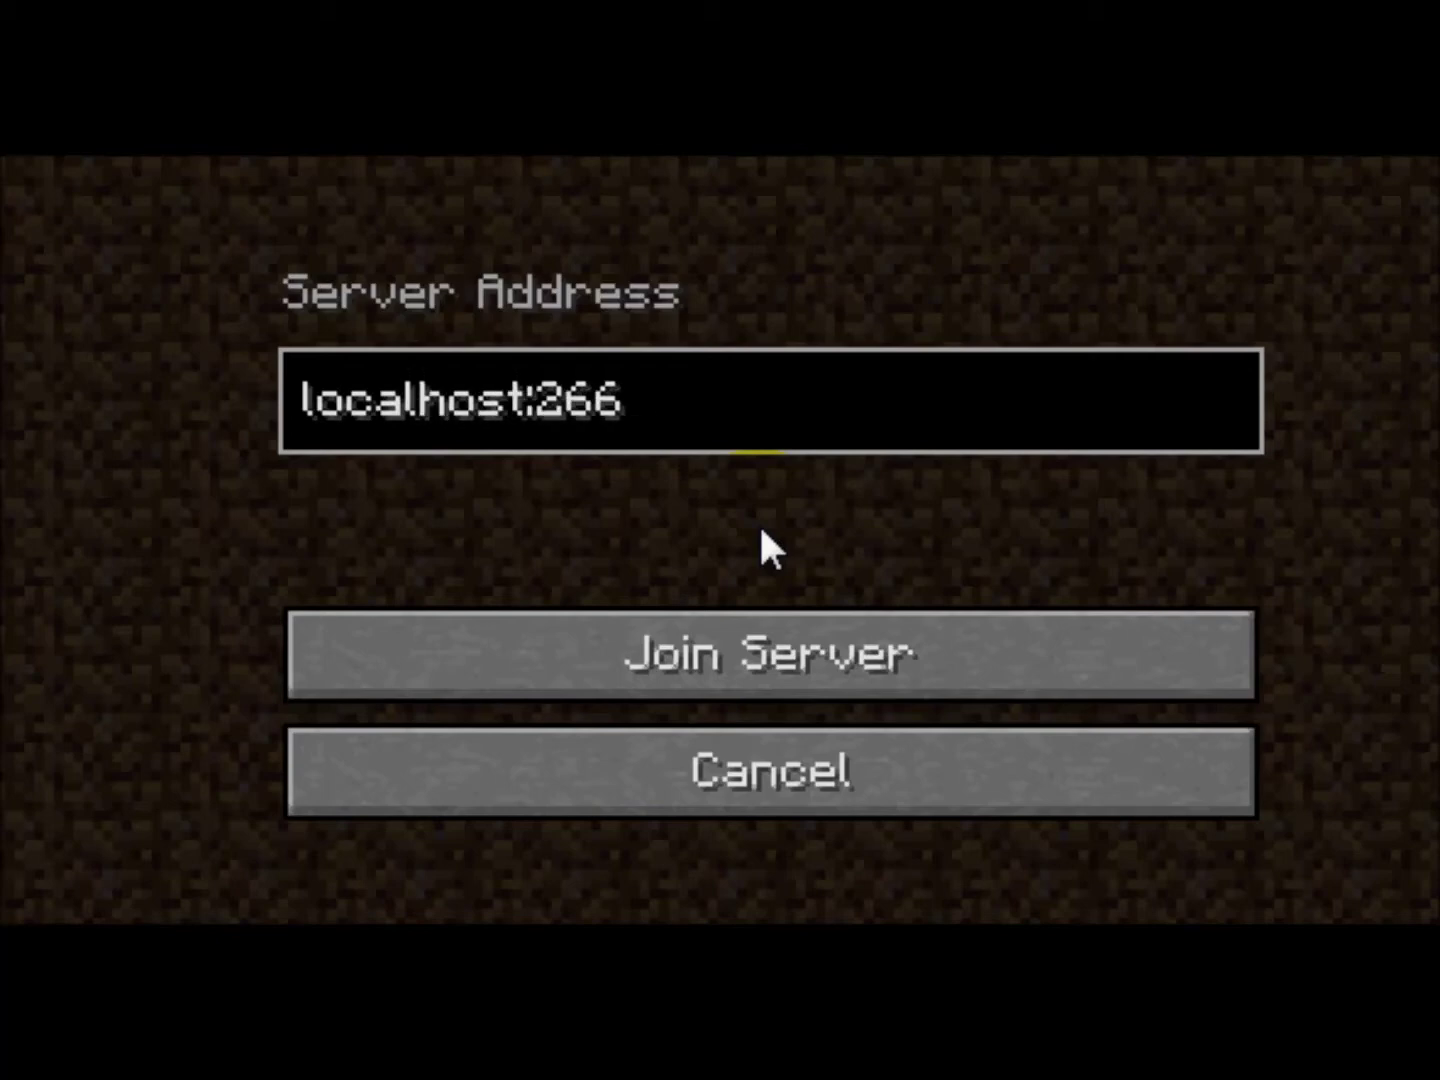
pyautogui.press('BackSpace')
pyautogui.press('BackSpace')
pyautogui.write('5565')
pyautogui.press('Return')
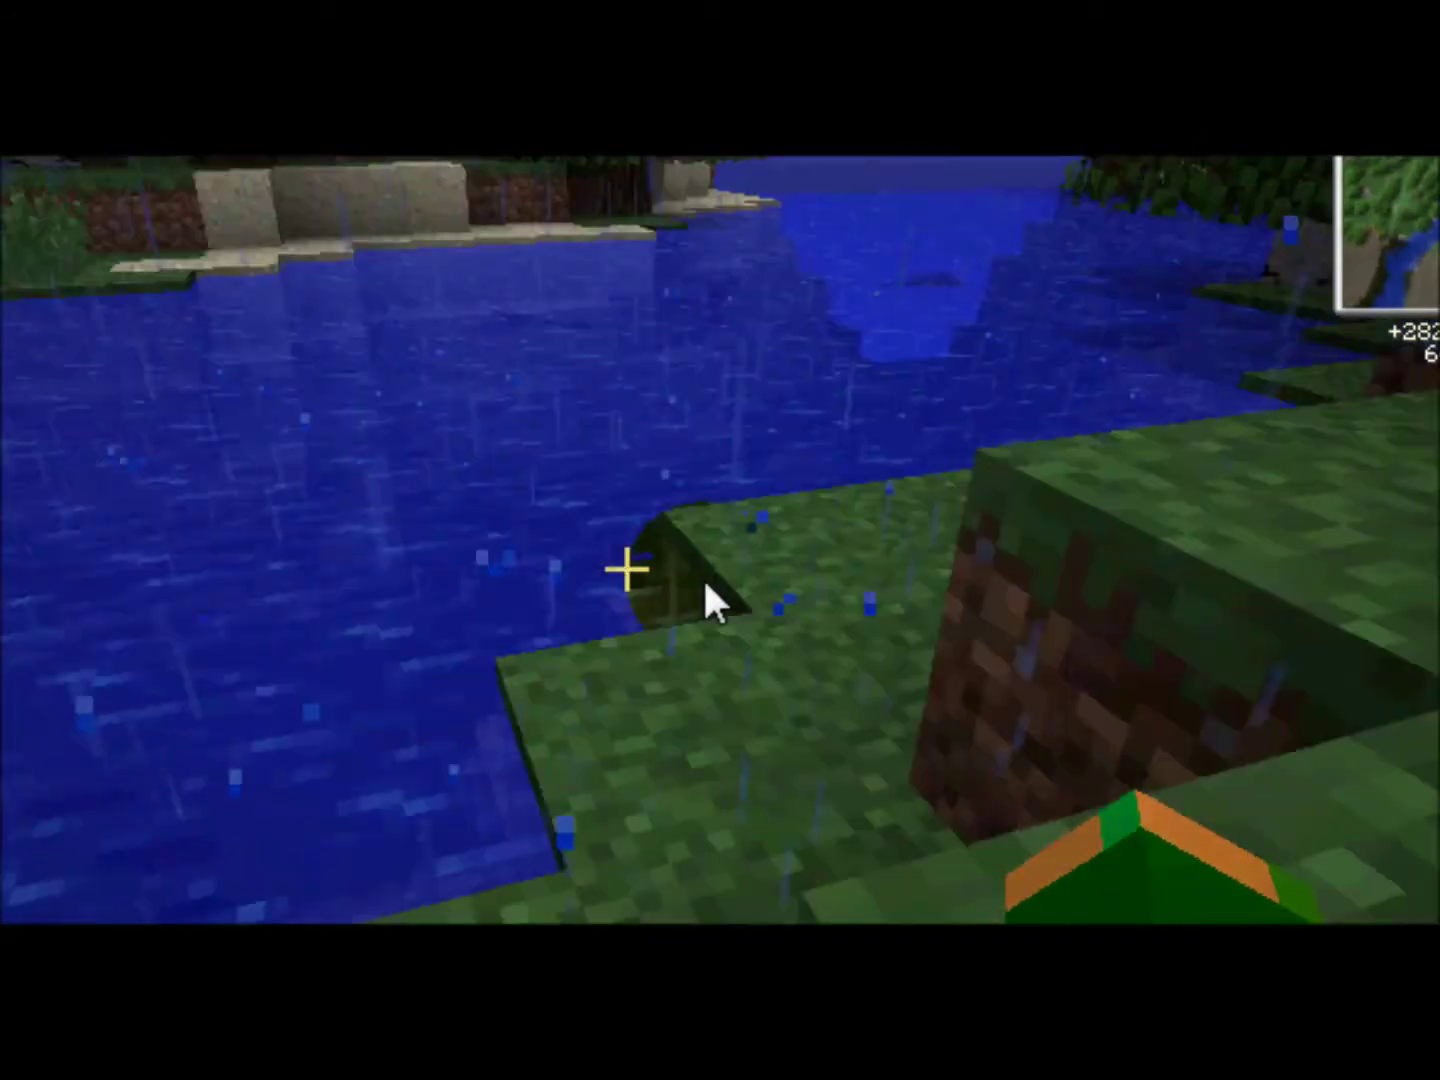
# Open the inventory and filter the NEI item list by 'pipe' to show logistics pipes
pyautogui.click(630, 575)
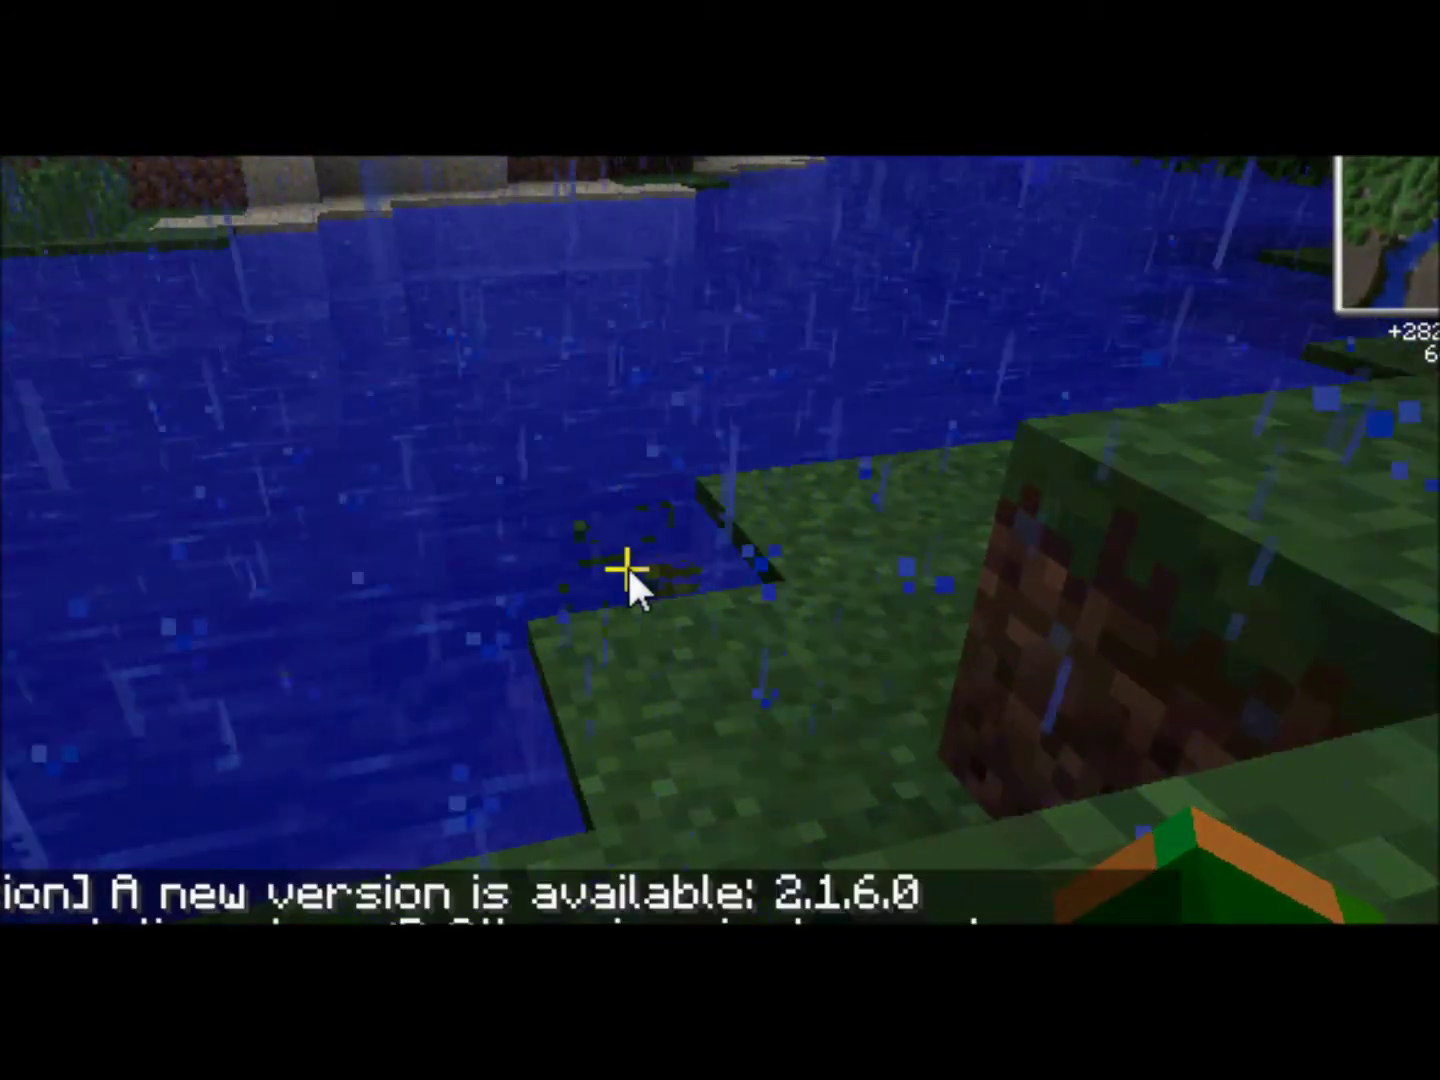
pyautogui.press('e')
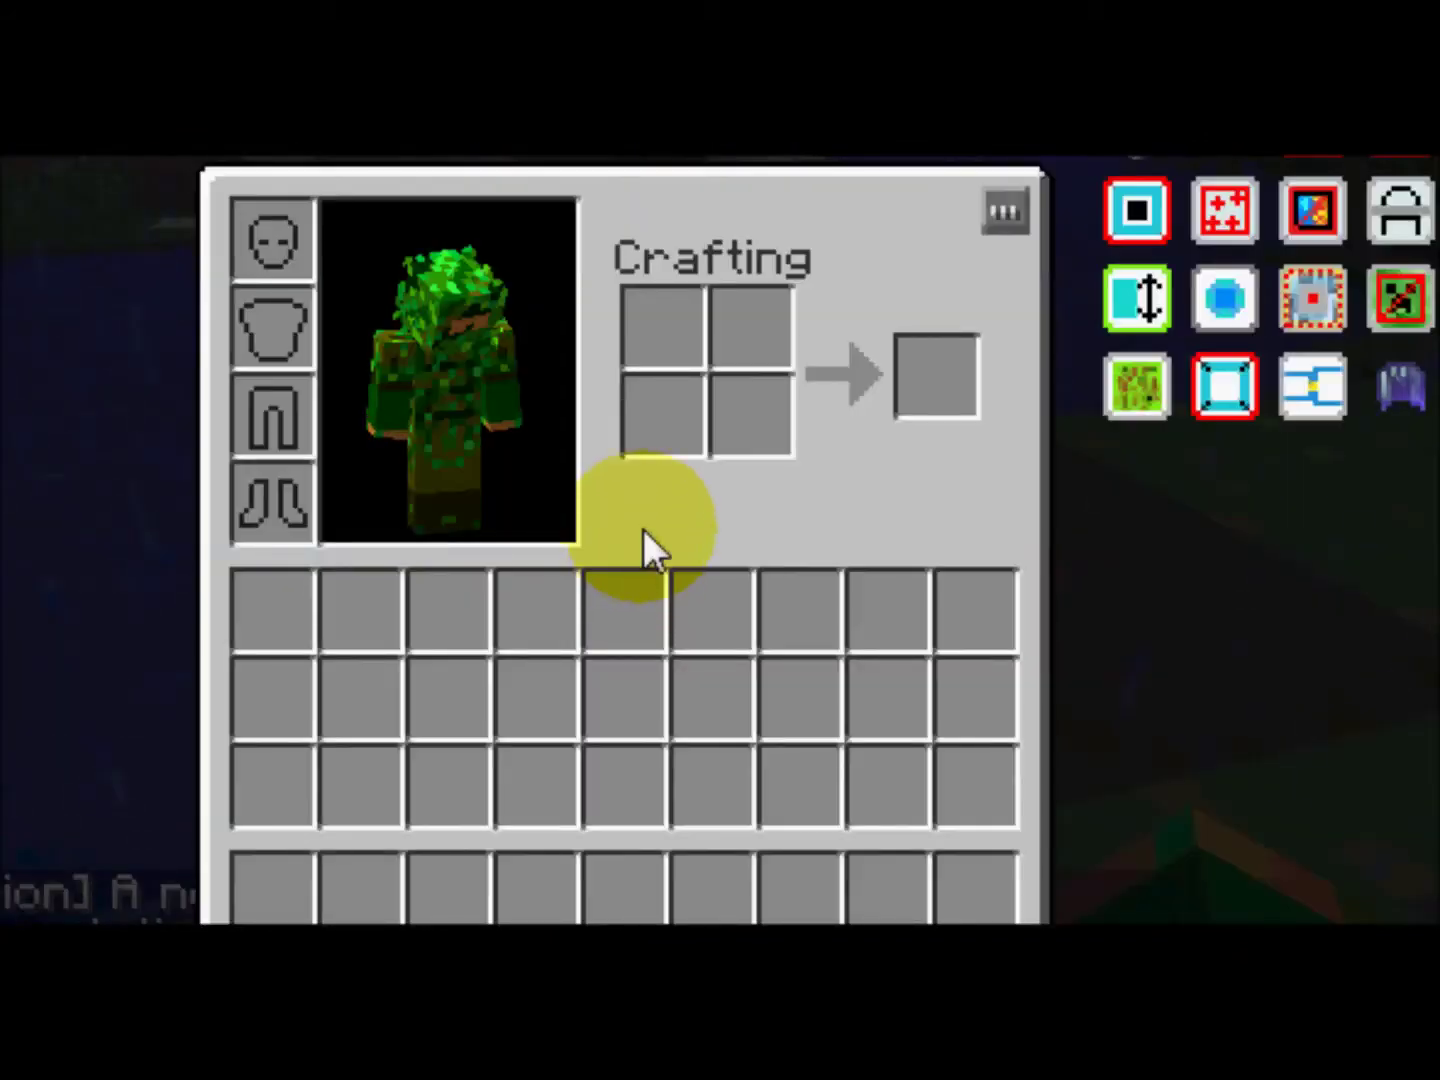
pyautogui.click(587, 693)
pyautogui.write('proj')
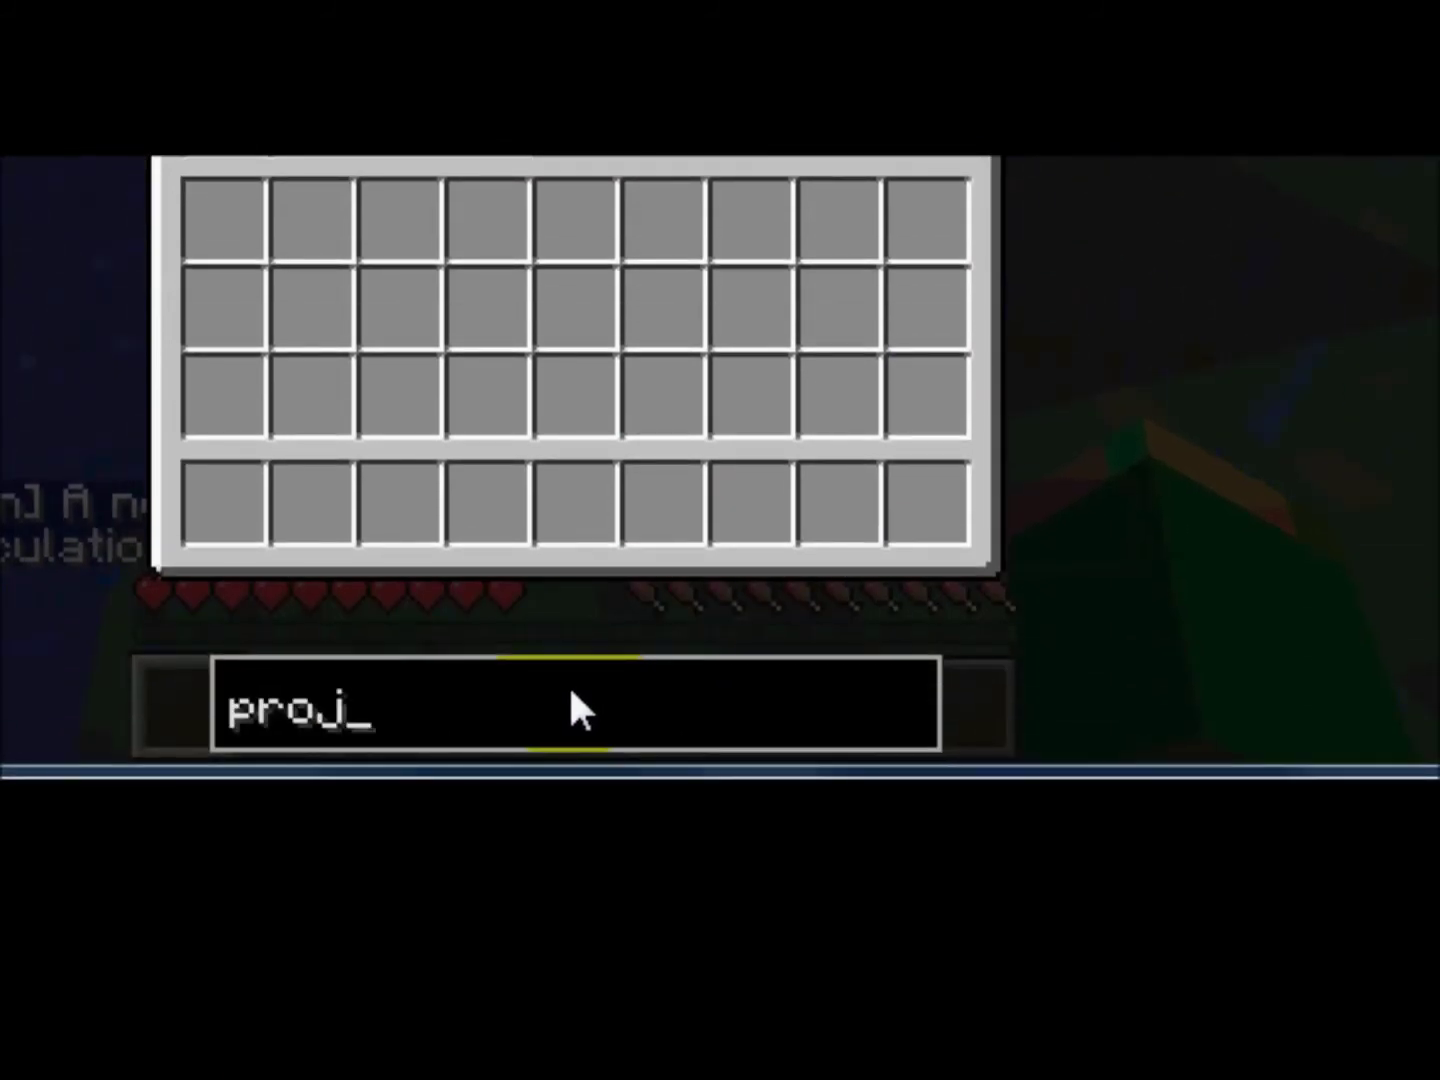
pyautogui.press('BackSpace')
pyautogui.press('BackSpace')
pyautogui.press('BackSpace')
pyautogui.write('pipes')
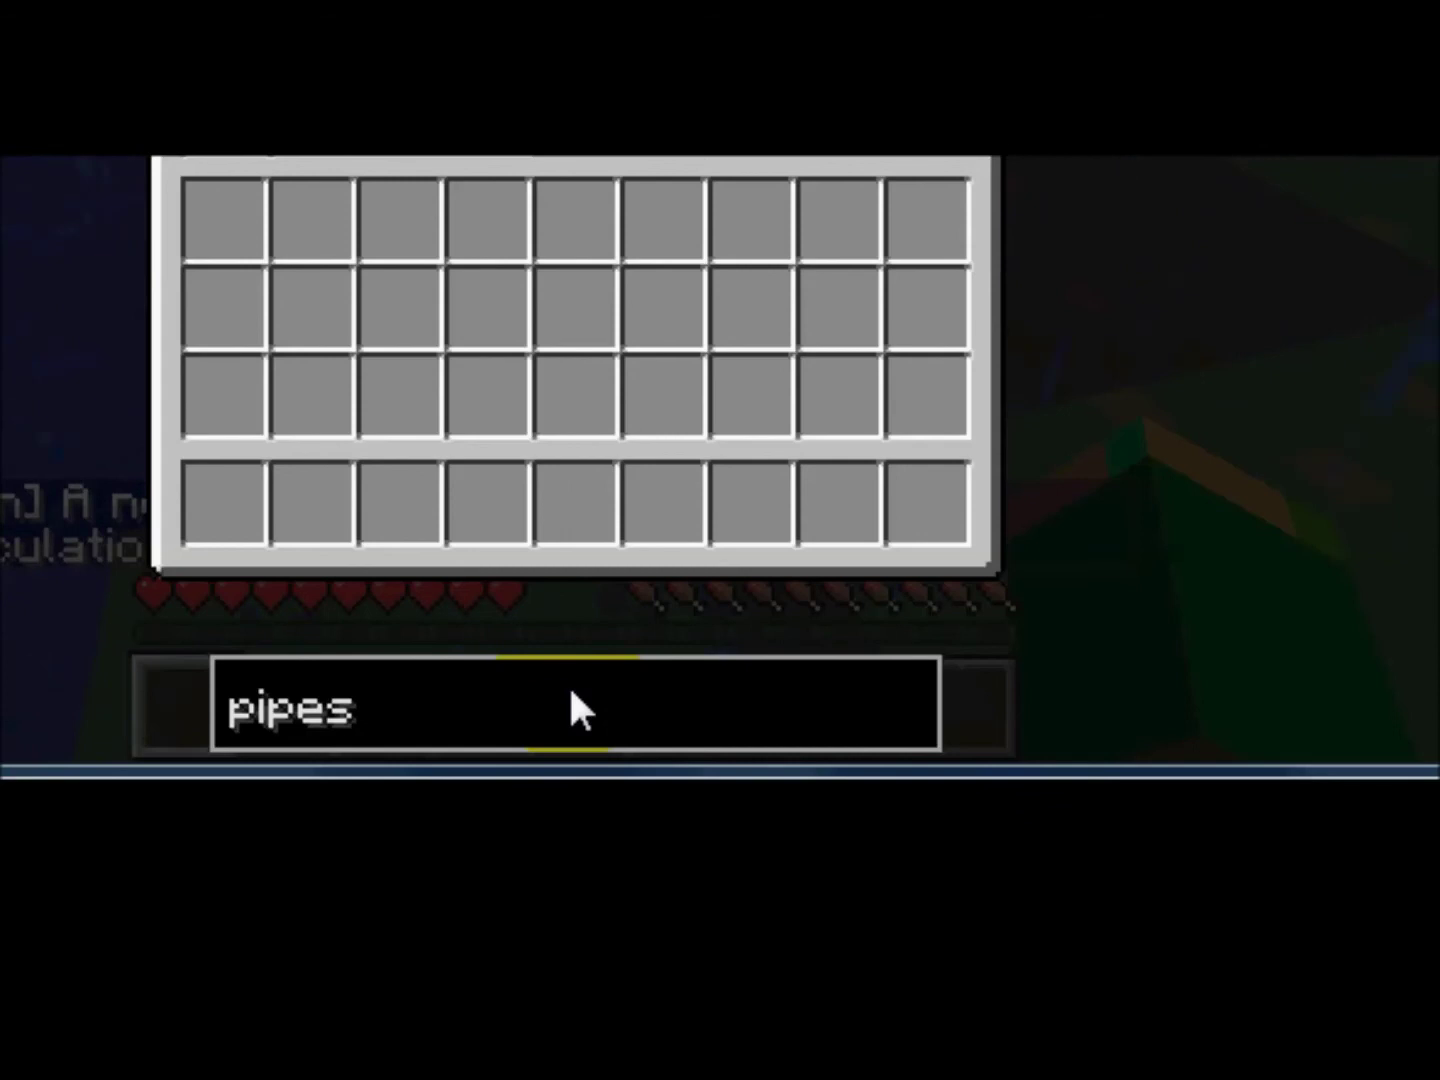
pyautogui.press('BackSpace')
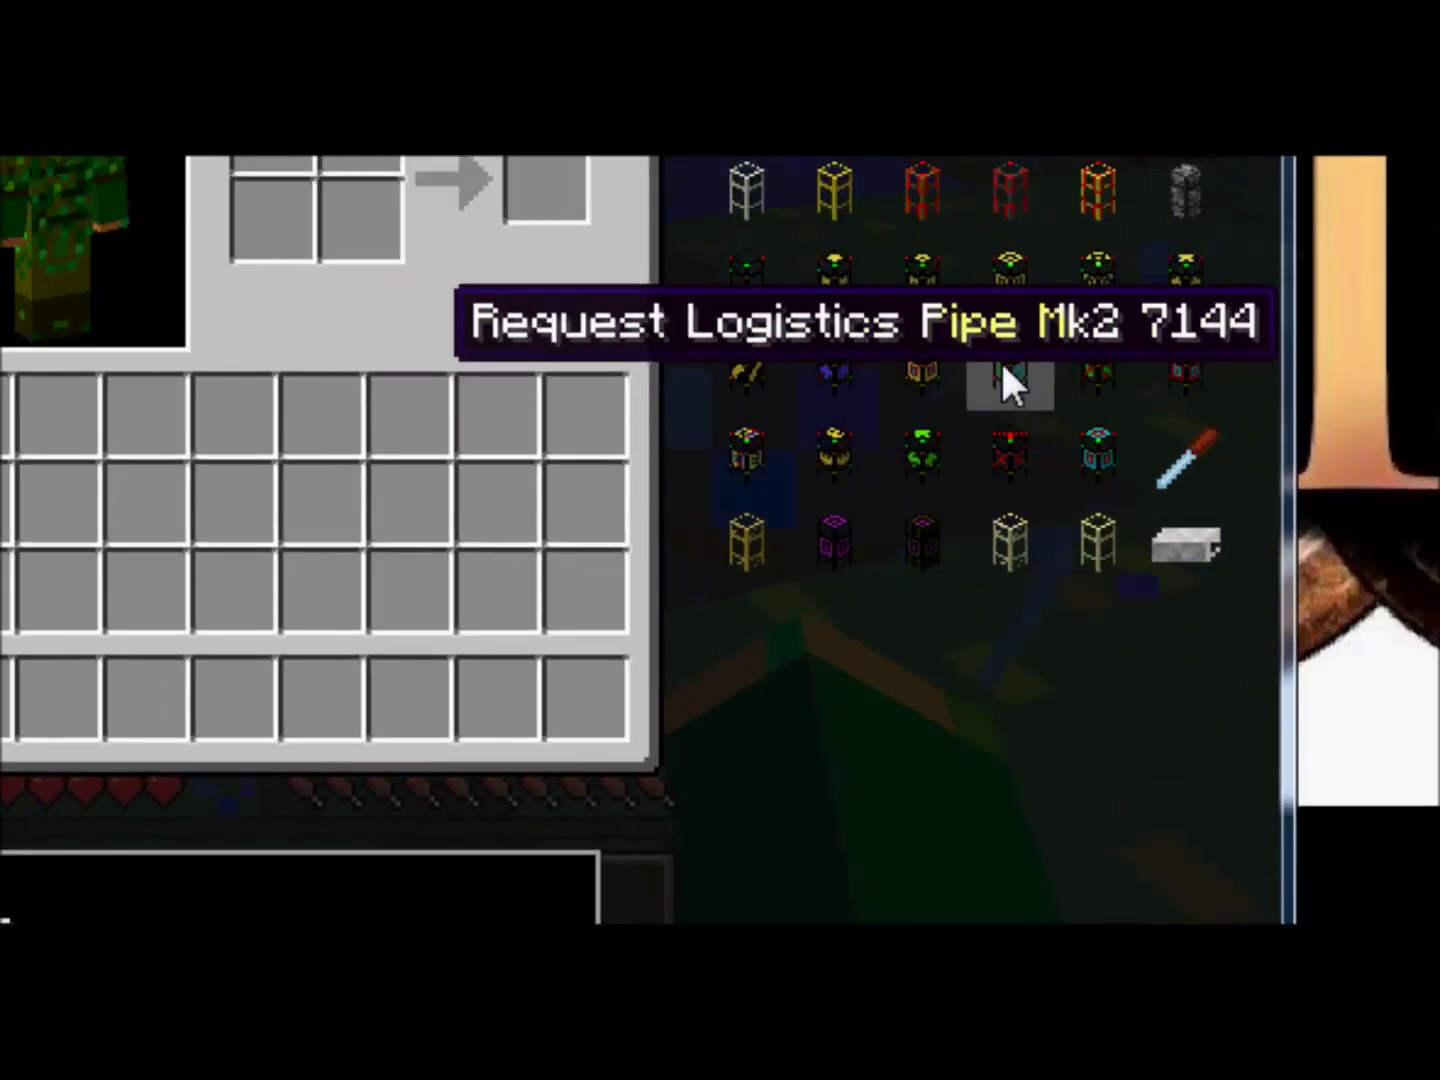
pyautogui.click(430, 525)
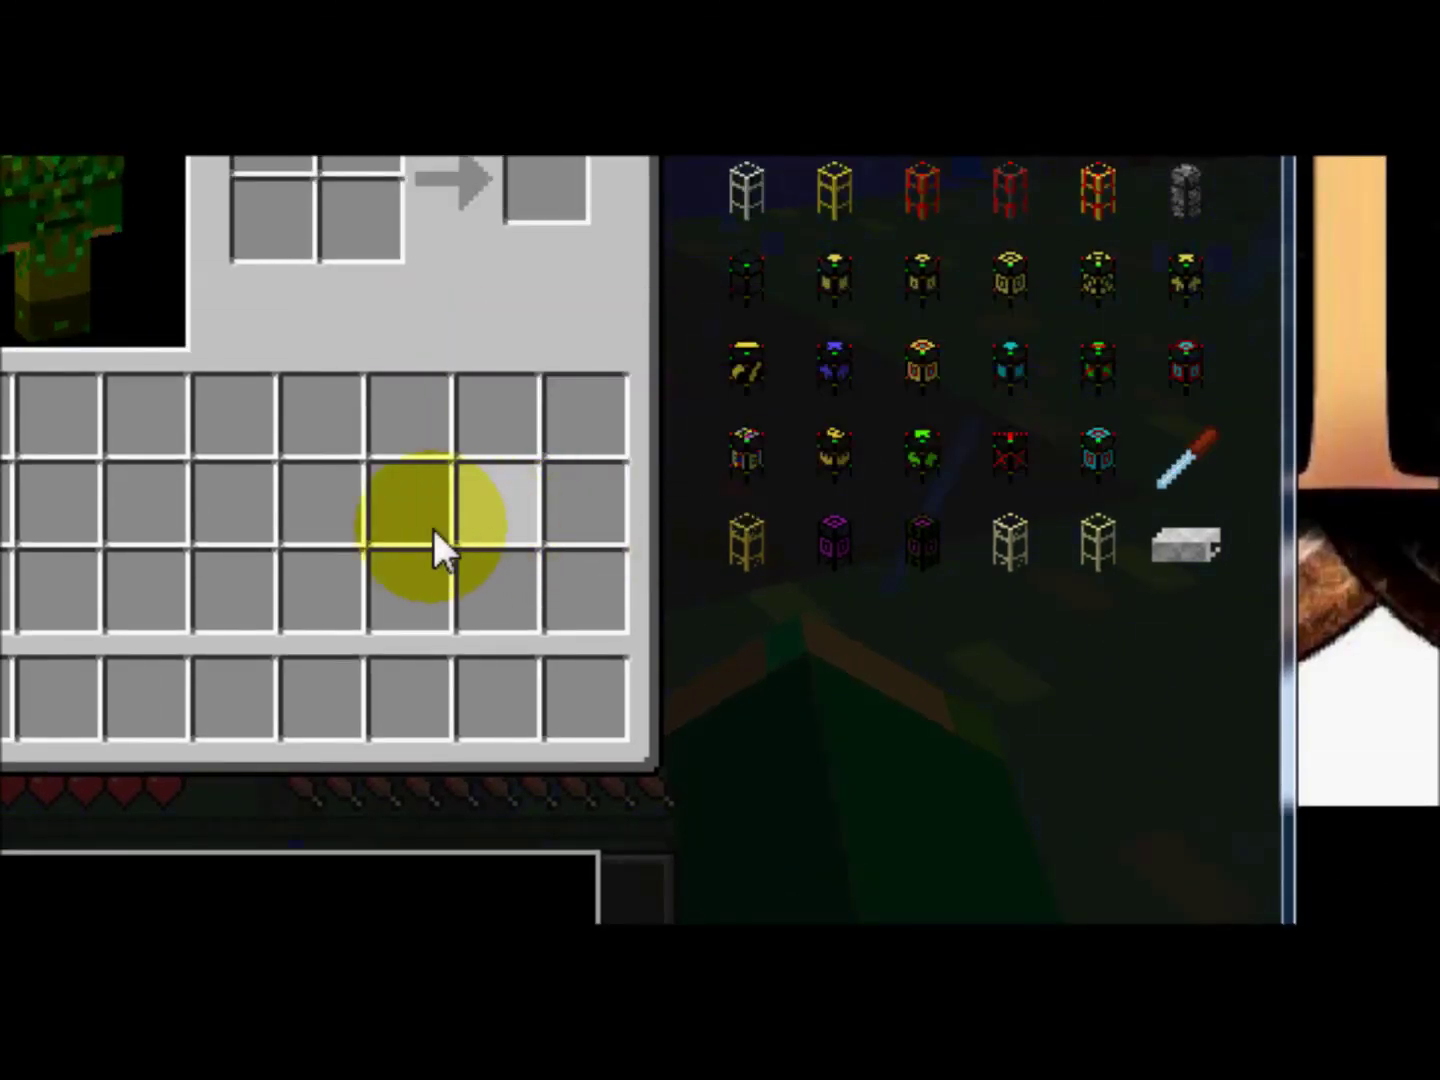